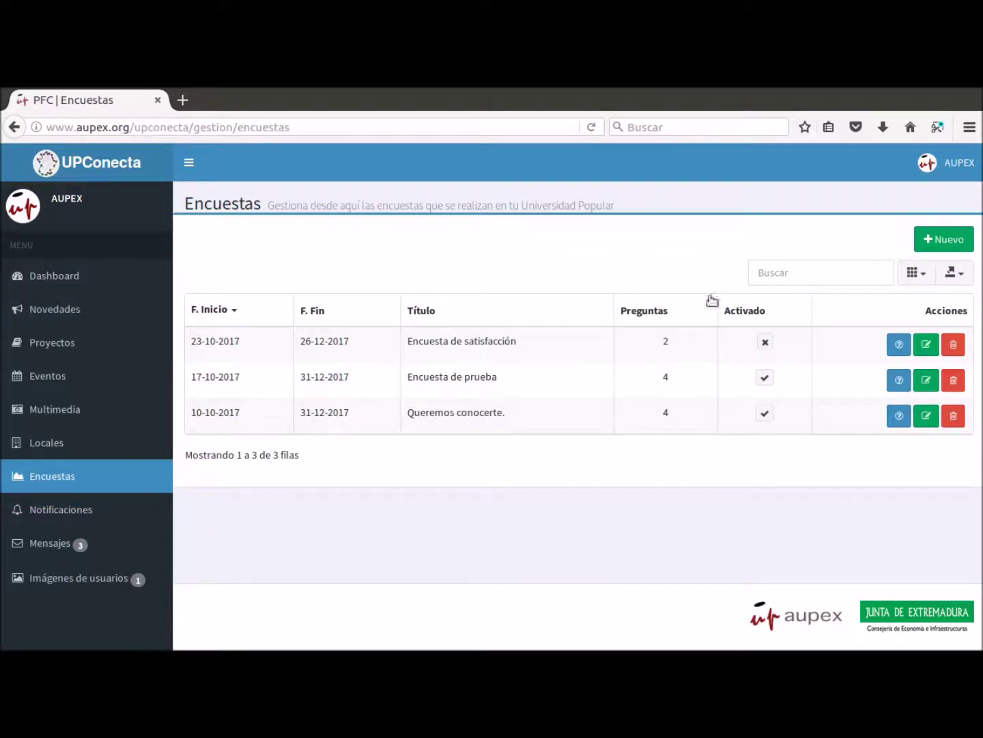
Hide the Título and F. Fin columns in the survey table and show both again
{"action": "left_click", "coordinate": [925, 277]}
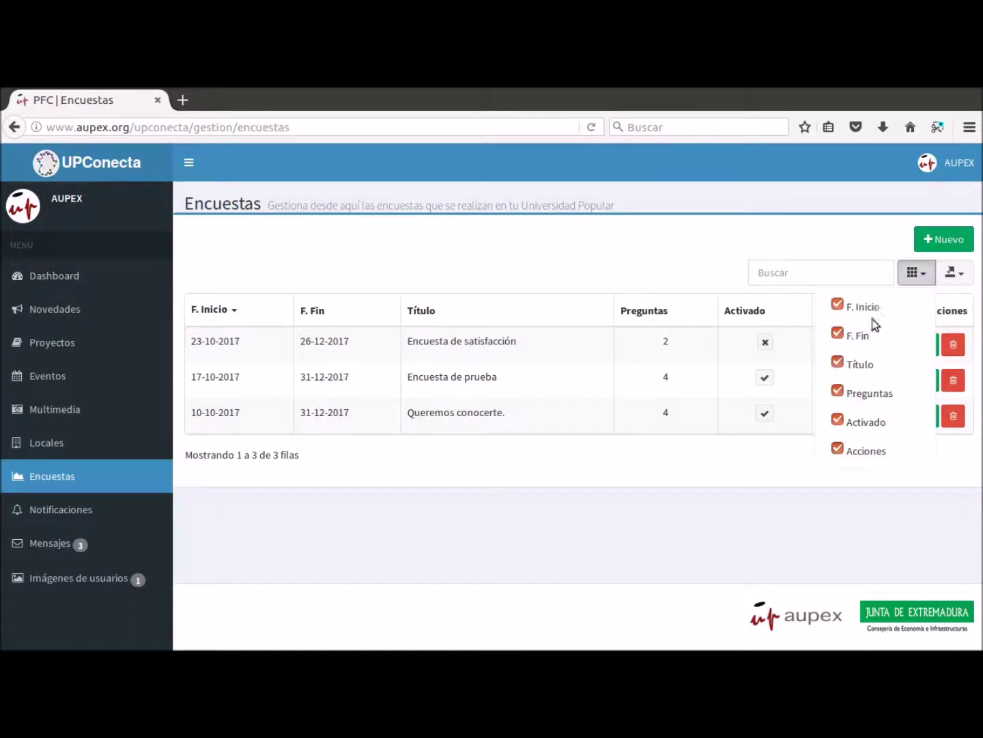
{"action": "left_click", "coordinate": [838, 362]}
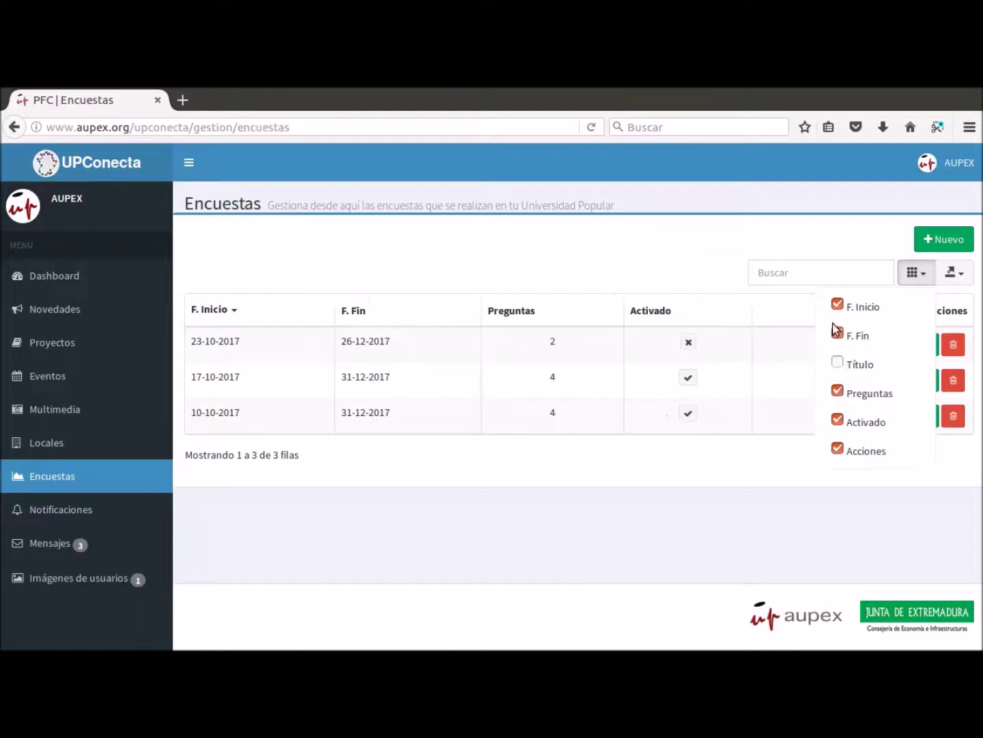
{"action": "left_click", "coordinate": [835, 333]}
{"action": "left_click", "coordinate": [839, 362]}
{"action": "left_click", "coordinate": [839, 333]}
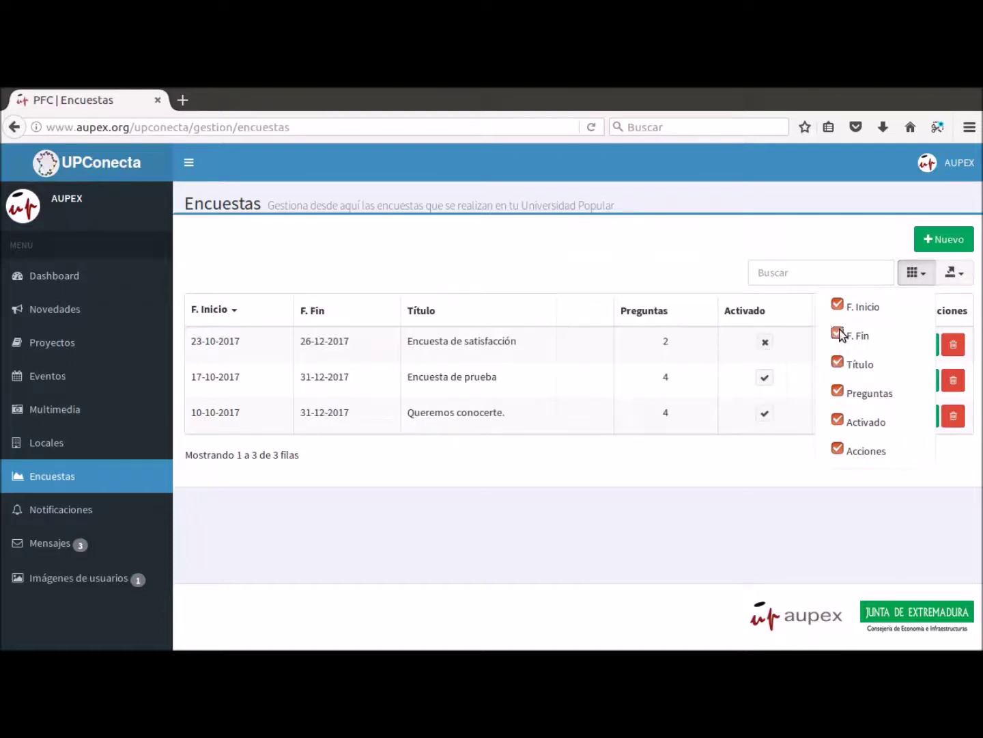
{"action": "left_click", "coordinate": [869, 249]}
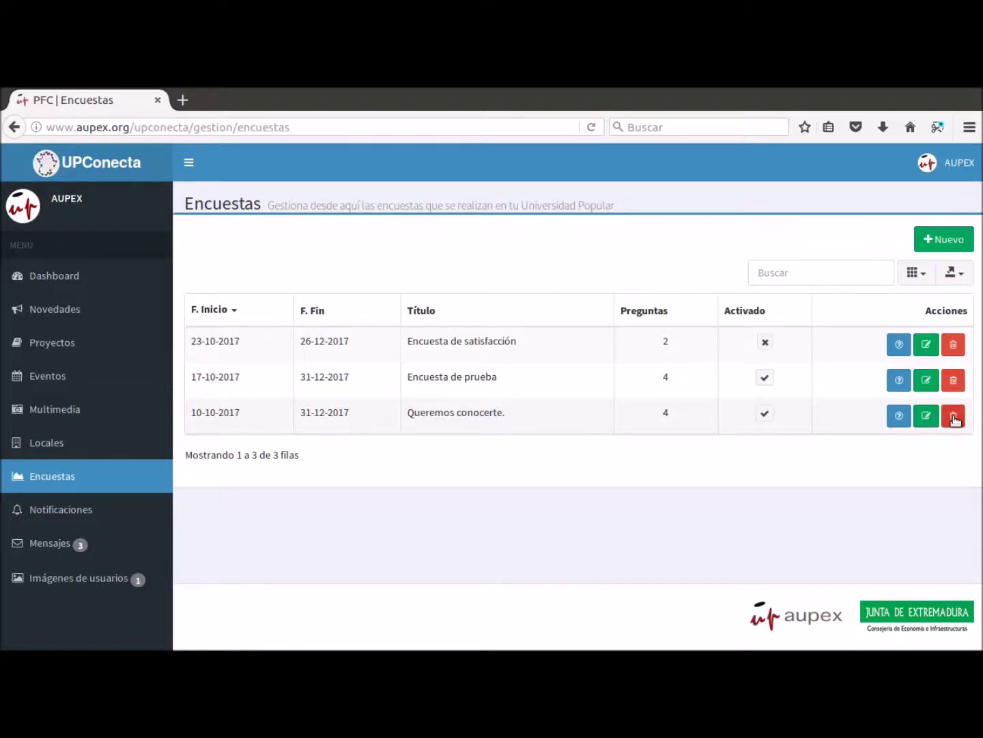
Examine the response charts for all four questions of the "Queremos conocerte." survey and close the results
{"action": "left_click", "coordinate": [899, 416]}
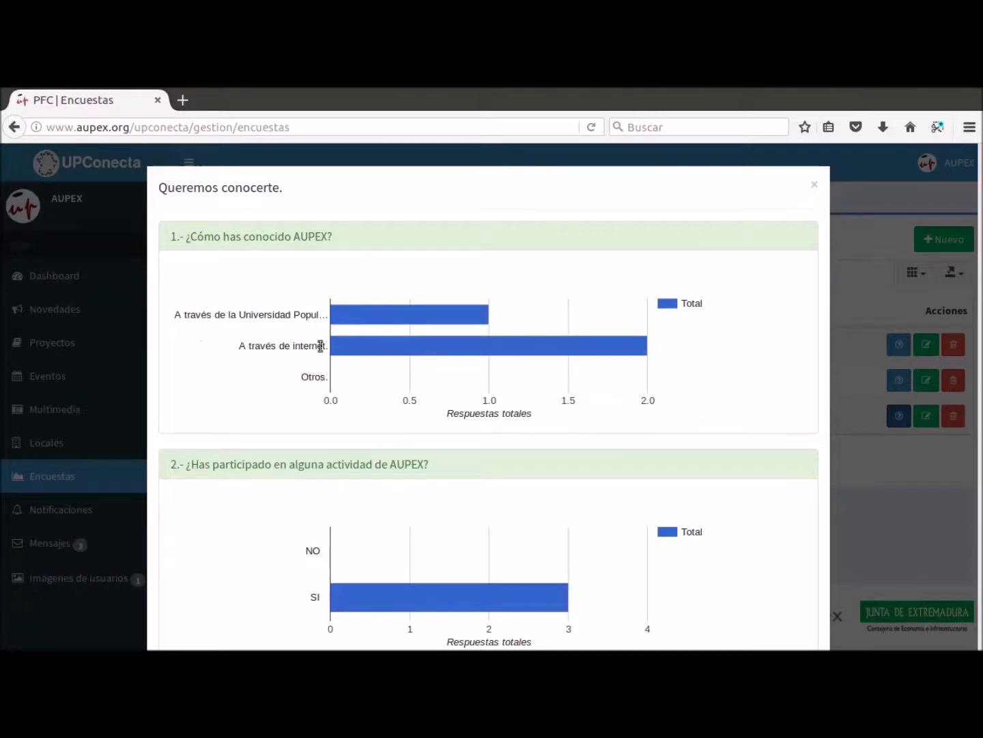
{"action": "scroll", "coordinate": [409, 395], "scroll_direction": "down", "scroll_amount": 3}
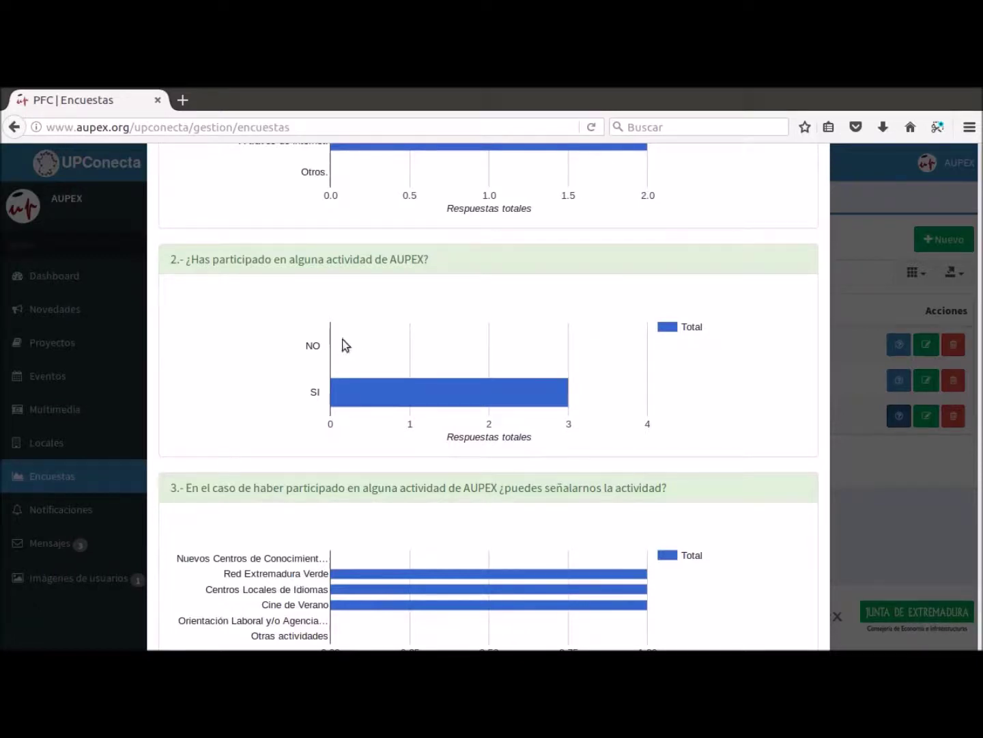
{"action": "mouse_move", "coordinate": [552, 397]}
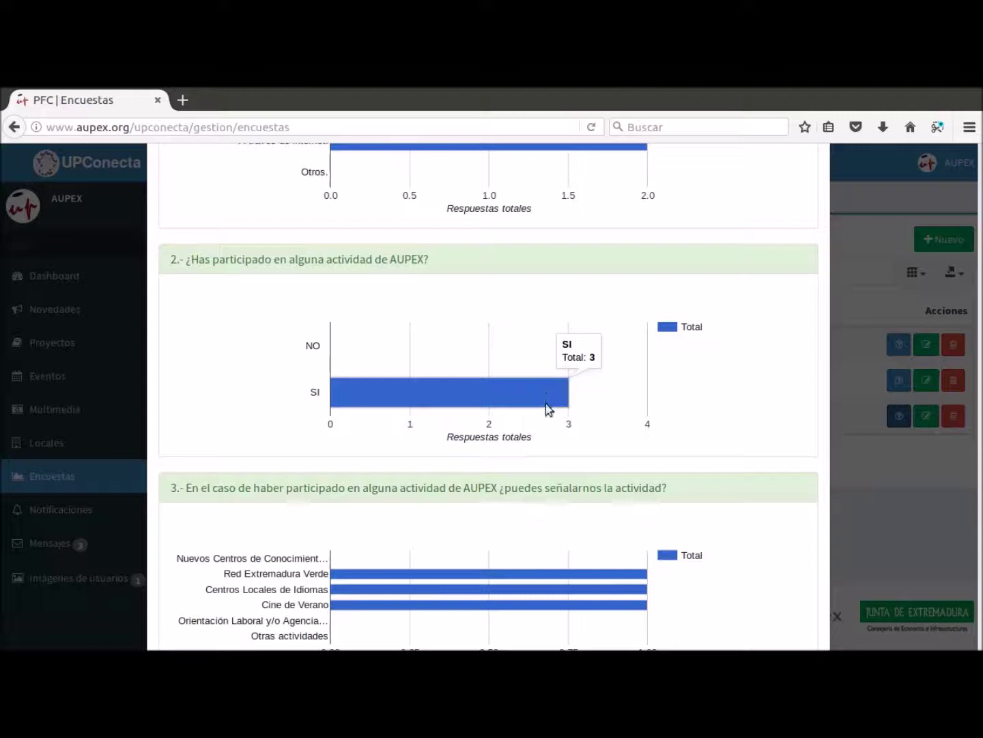
{"action": "scroll", "coordinate": [546, 418], "scroll_direction": "down", "scroll_amount": 4}
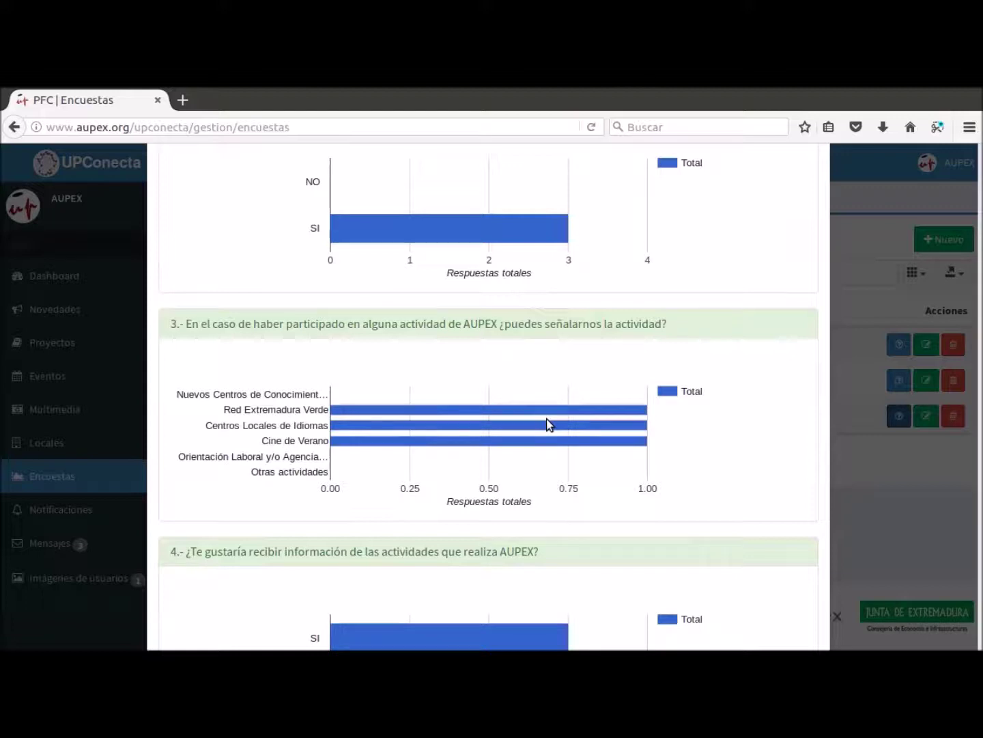
{"action": "mouse_move", "coordinate": [488, 443]}
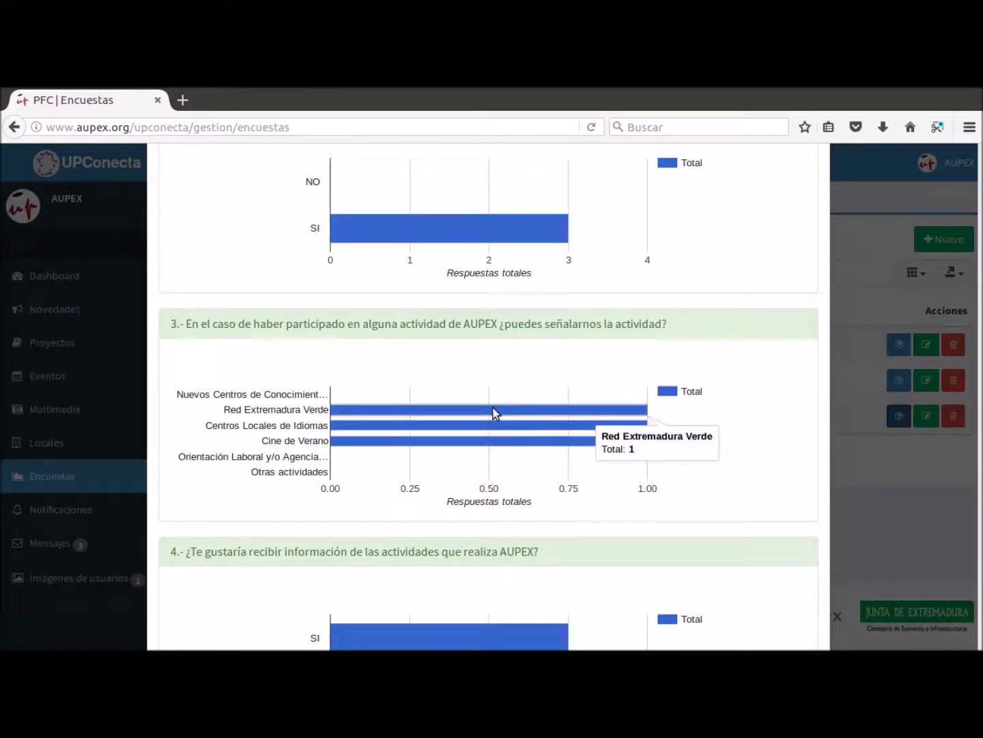
{"action": "scroll", "coordinate": [493, 412], "scroll_direction": "down", "scroll_amount": 3}
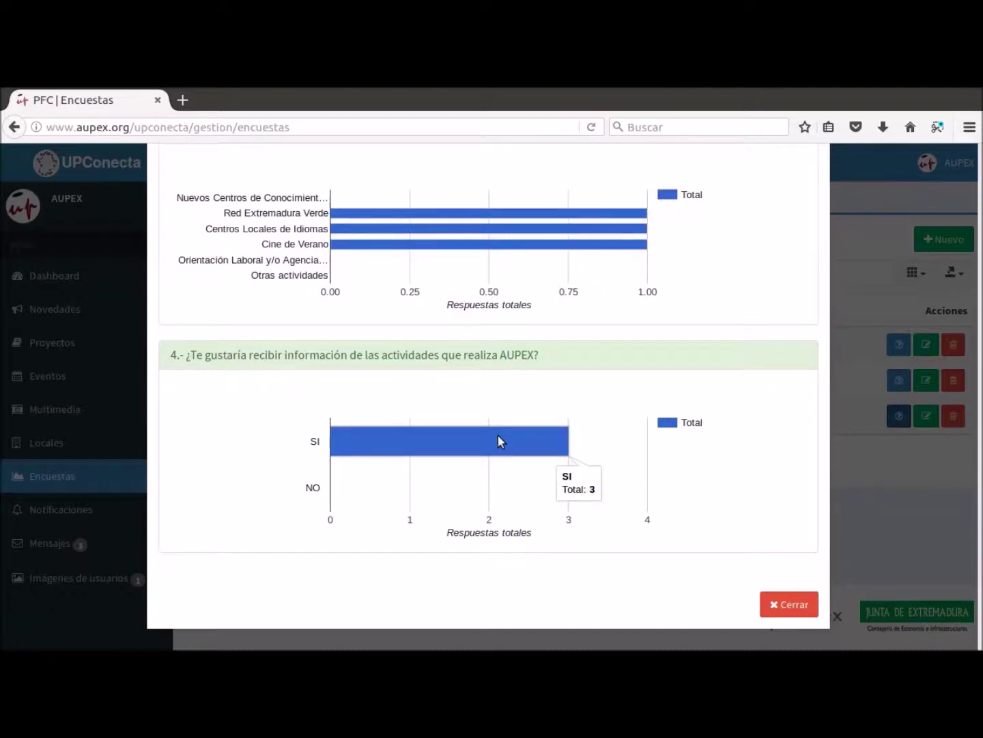
{"action": "left_click", "coordinate": [790, 606]}
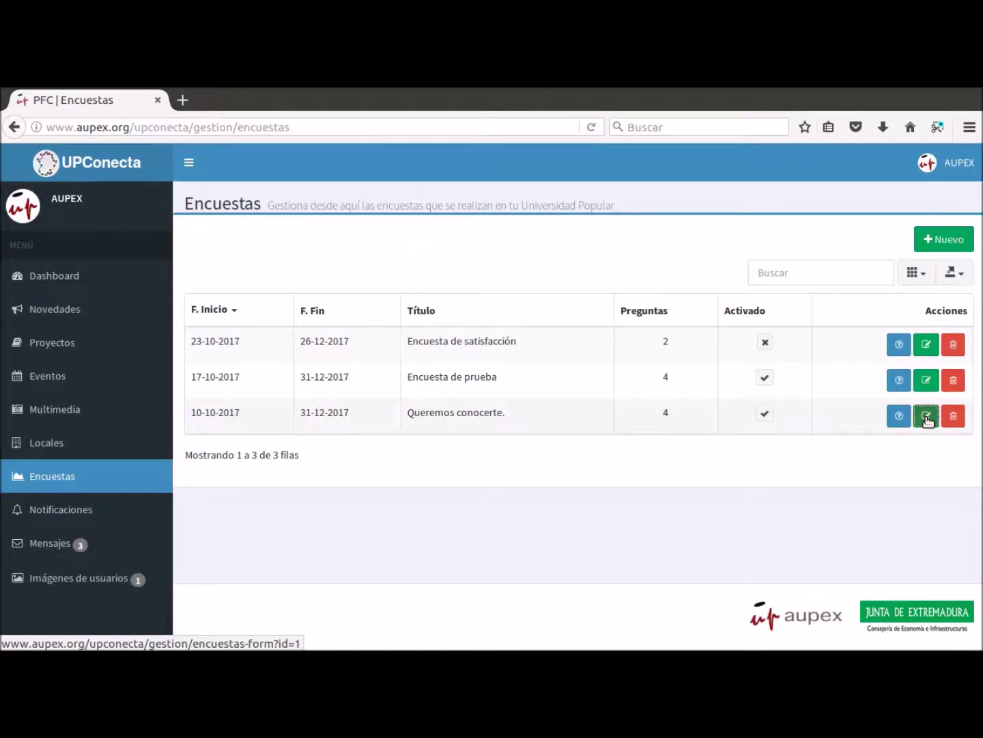
Open the "Queremos conocerte." survey for editing, review its details, questions and answers, and return to the survey list
{"action": "left_click", "coordinate": [926, 416]}
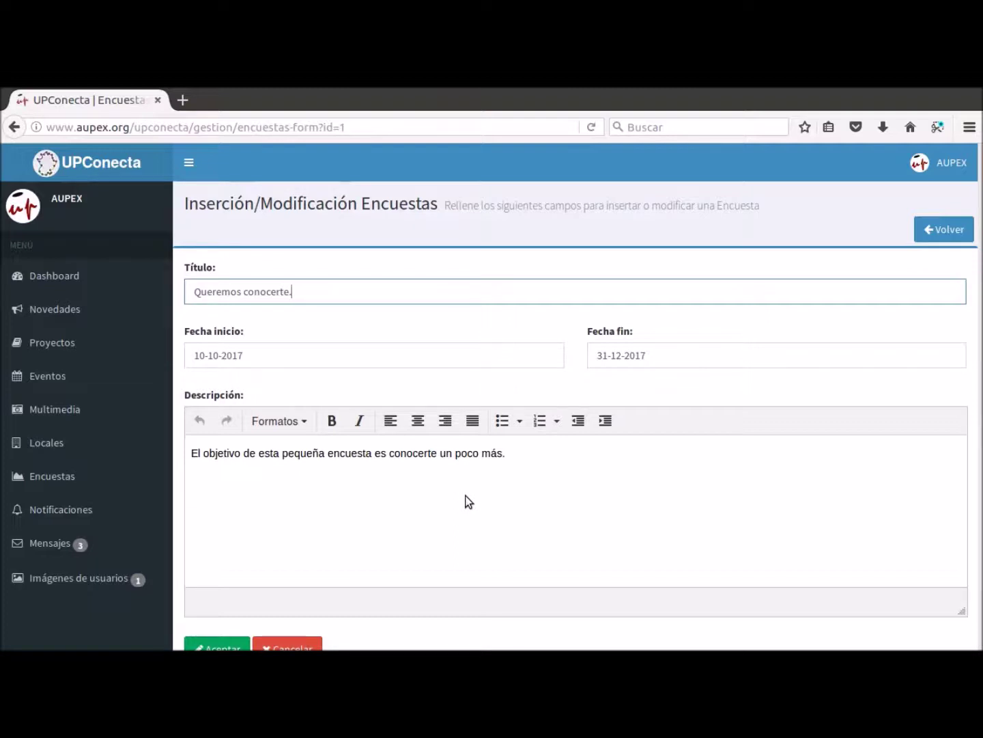
{"action": "scroll", "coordinate": [469, 501], "scroll_direction": "down", "scroll_amount": 5}
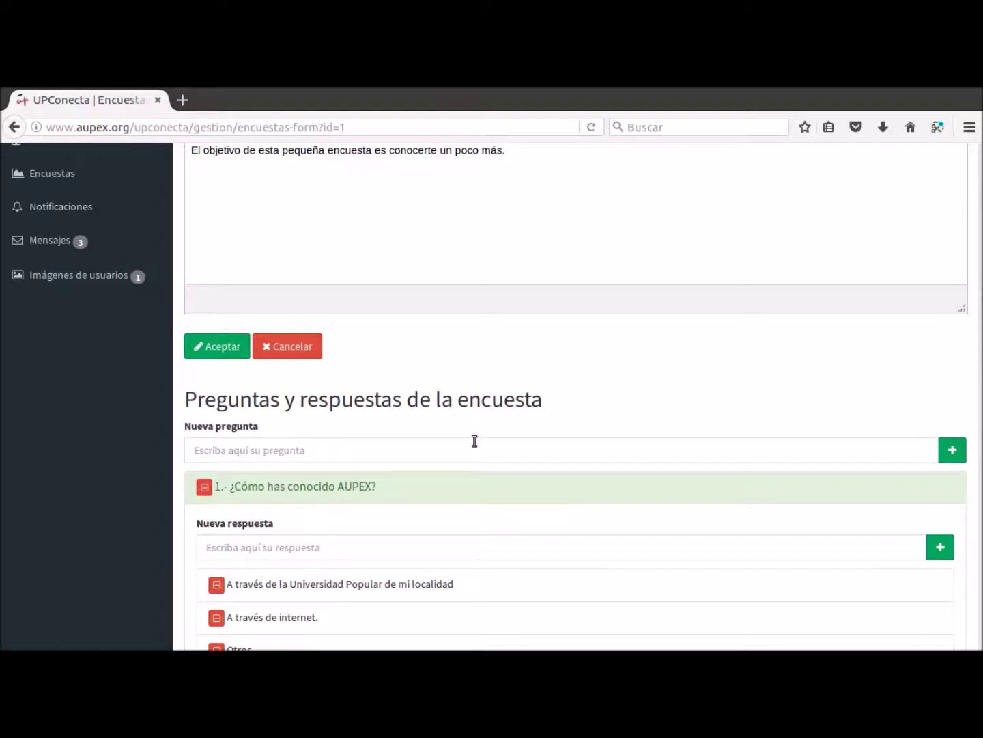
{"action": "scroll", "coordinate": [475, 440], "scroll_direction": "down", "scroll_amount": 3}
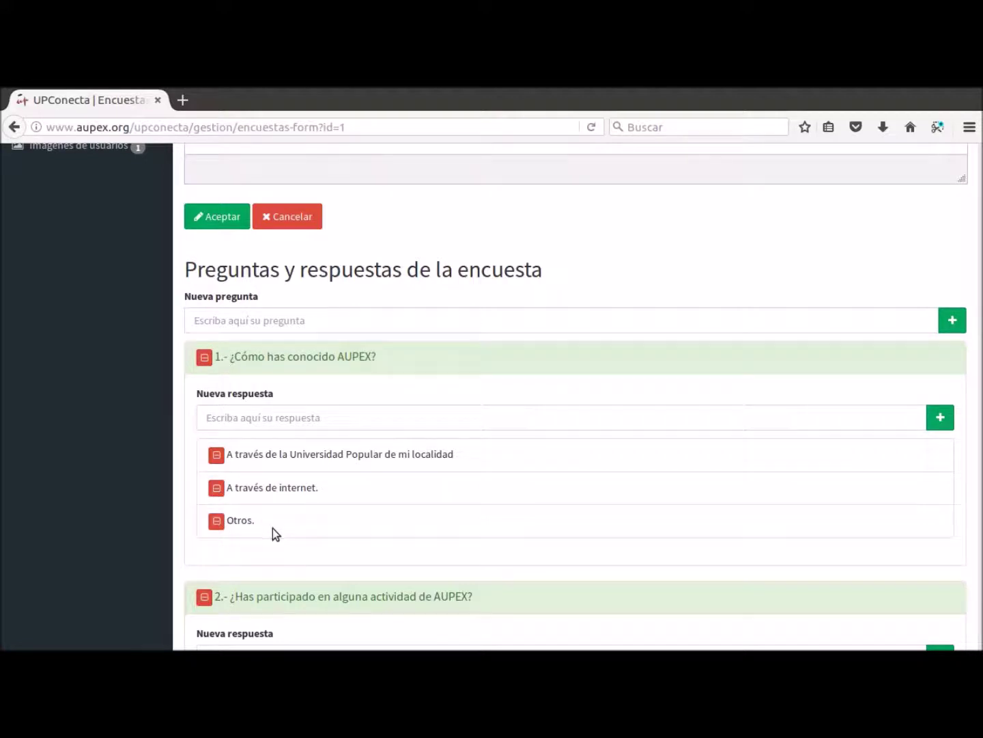
{"action": "scroll", "coordinate": [273, 528], "scroll_direction": "down", "scroll_amount": 3}
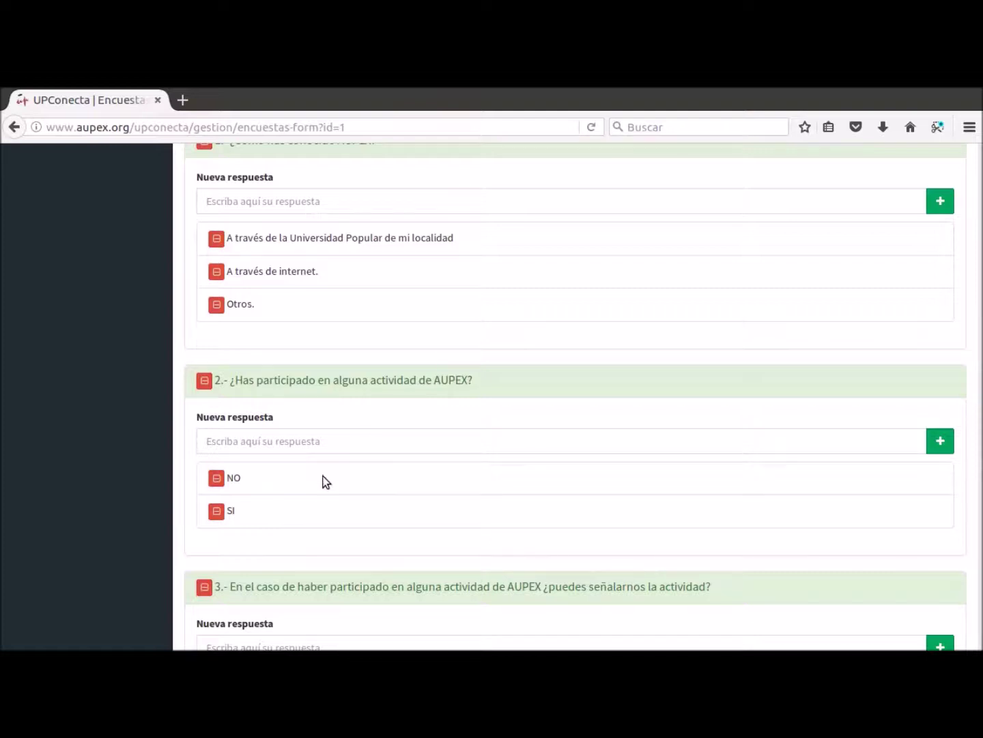
{"action": "scroll", "coordinate": [326, 506], "scroll_direction": "down", "scroll_amount": 2}
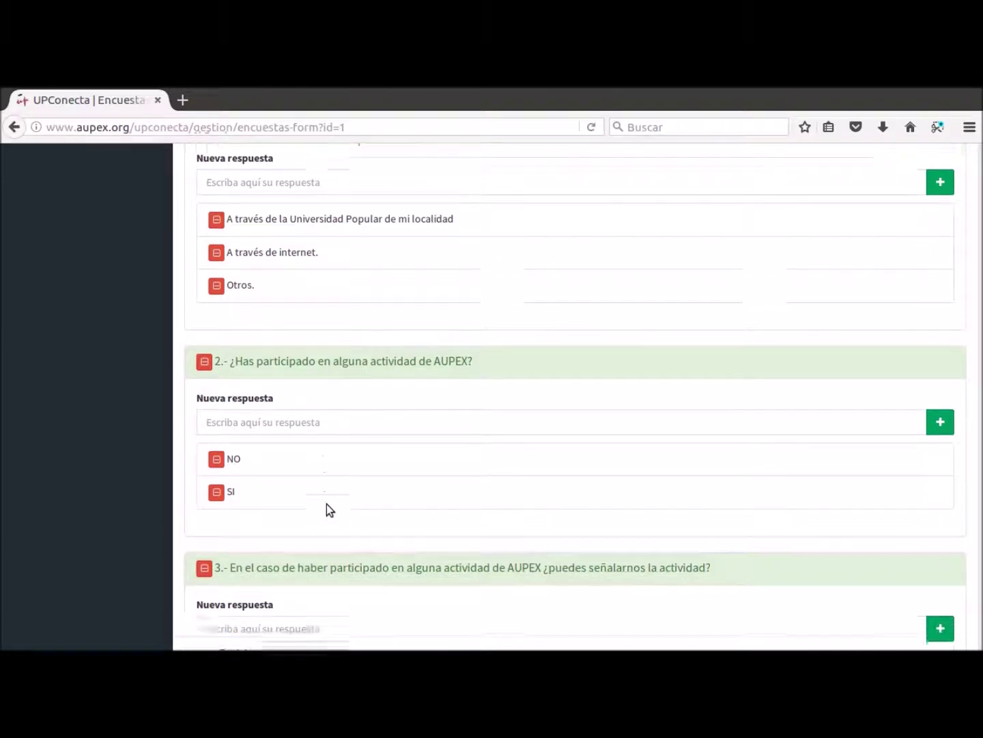
{"action": "scroll", "coordinate": [312, 457], "scroll_direction": "down", "scroll_amount": 1}
{"action": "scroll", "coordinate": [312, 455], "scroll_direction": "down", "scroll_amount": 1}
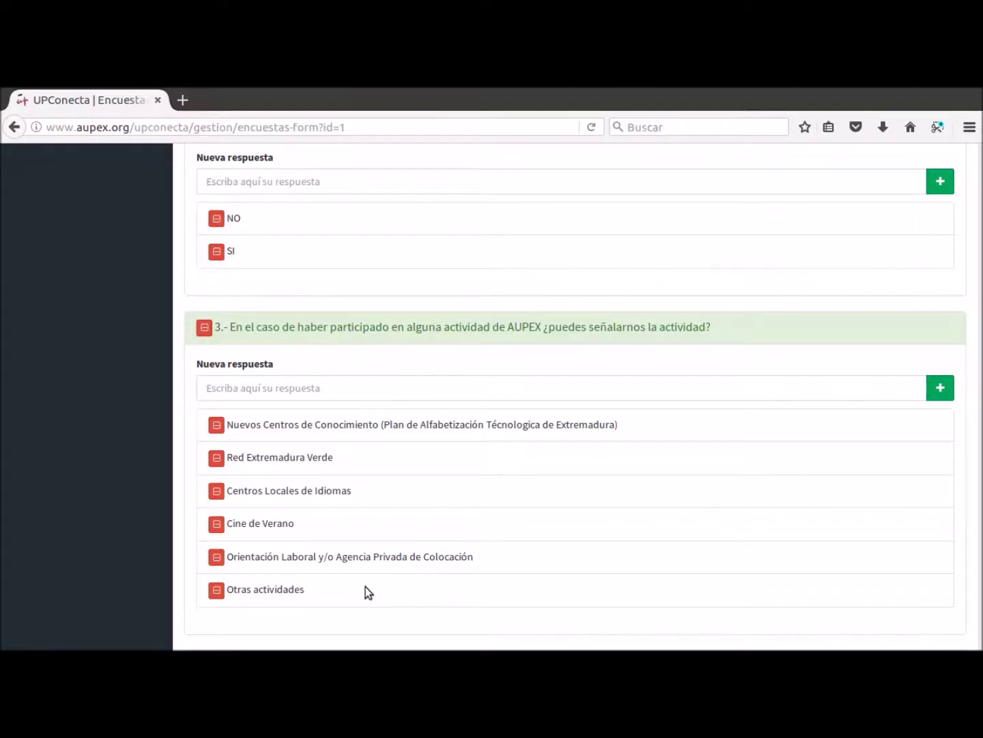
{"action": "scroll", "coordinate": [351, 592], "scroll_direction": "down", "scroll_amount": 3}
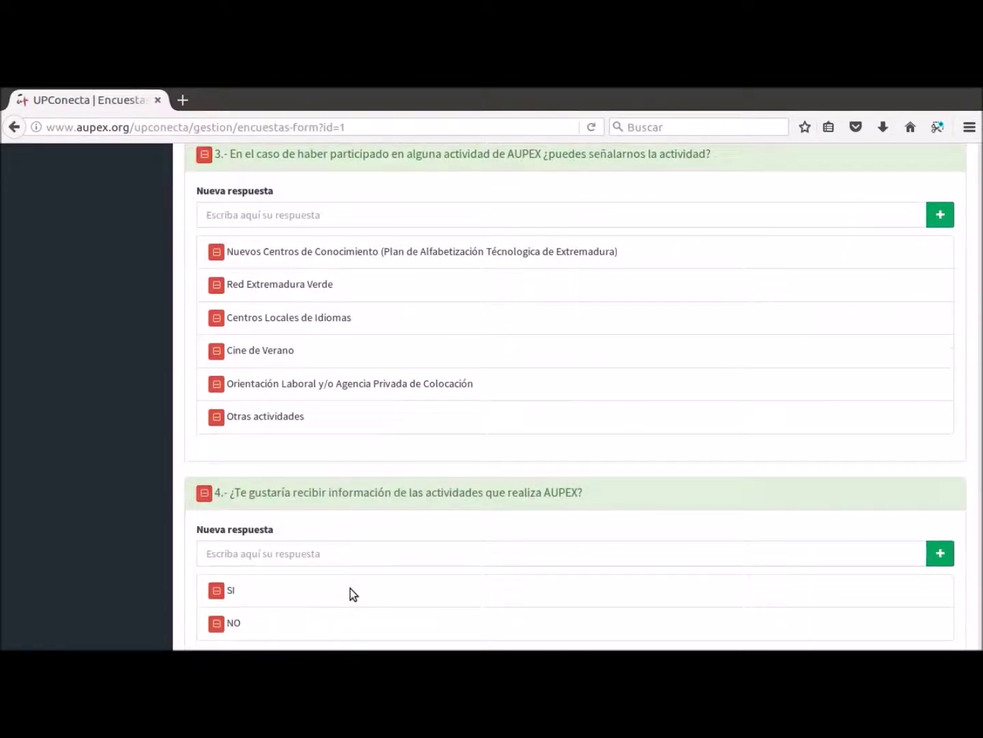
{"action": "scroll", "coordinate": [351, 593], "scroll_direction": "down", "scroll_amount": 2}
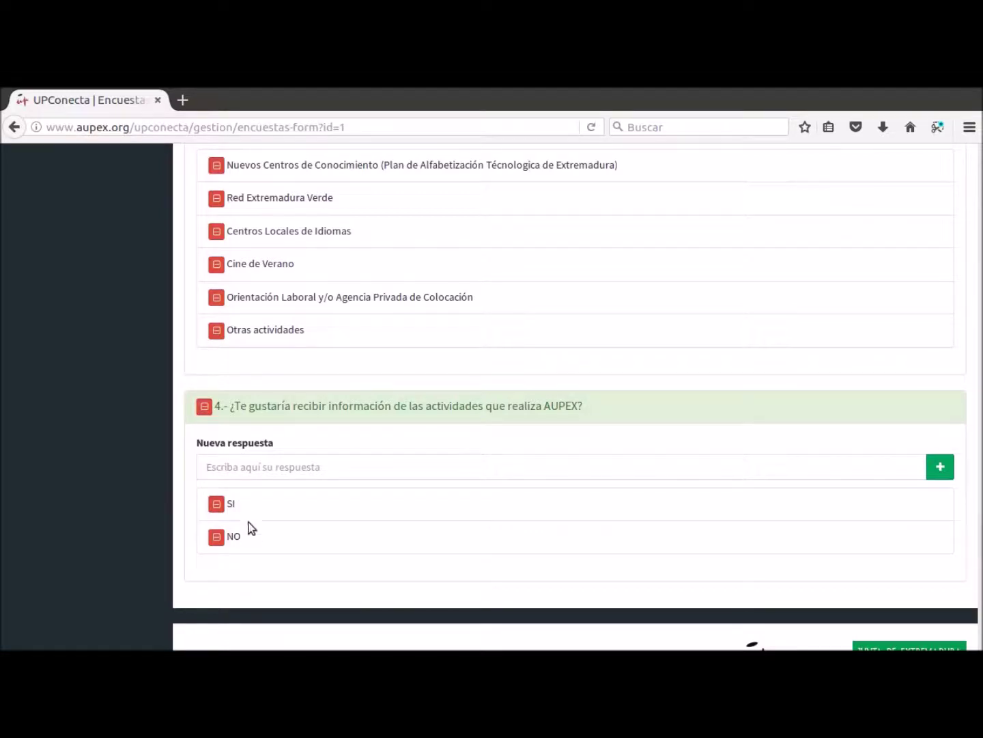
{"action": "scroll", "coordinate": [249, 536], "scroll_direction": "down", "scroll_amount": 1}
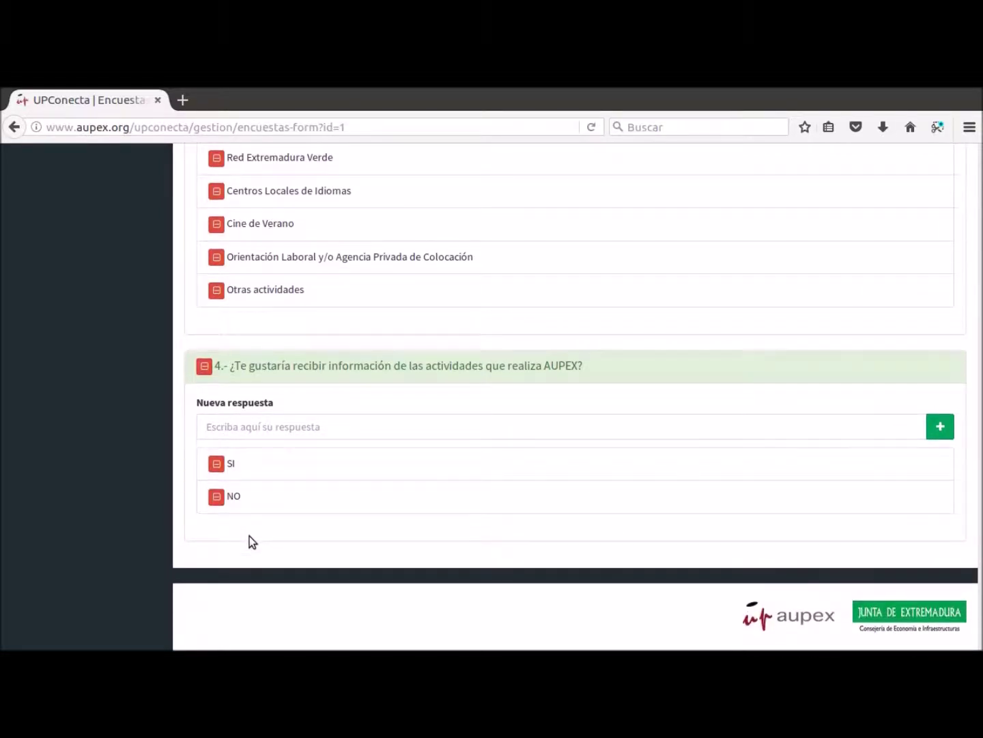
{"action": "scroll", "coordinate": [249, 536], "scroll_direction": "up", "scroll_amount": 10}
{"action": "scroll", "coordinate": [249, 536], "scroll_direction": "up", "scroll_amount": 14}
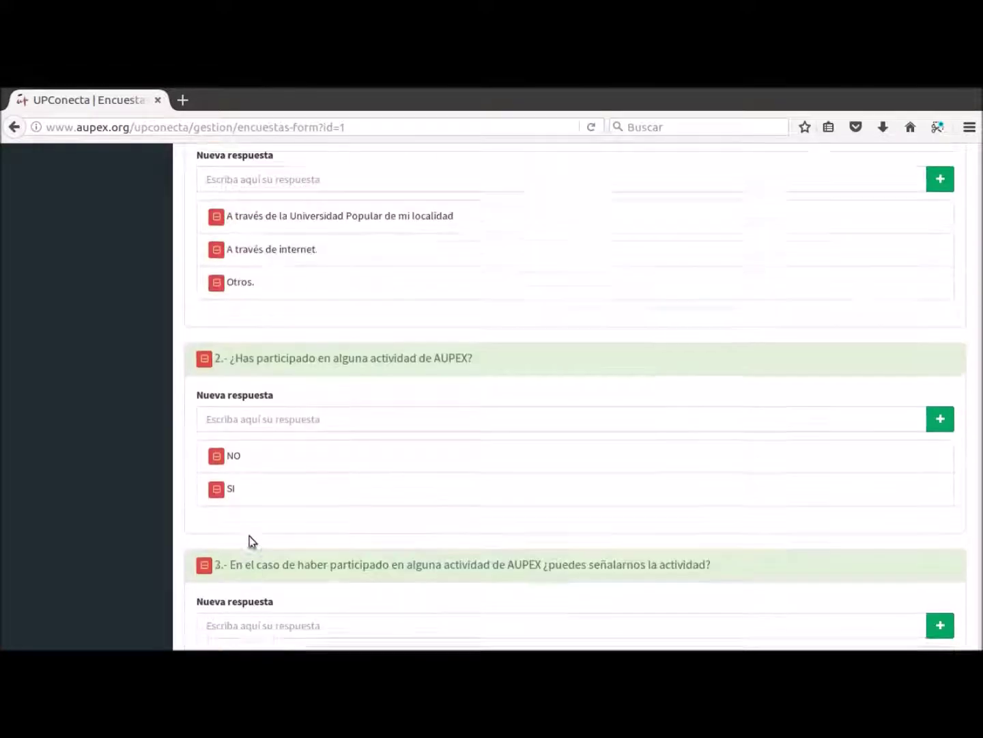
{"action": "scroll", "coordinate": [251, 536], "scroll_direction": "up", "scroll_amount": 6}
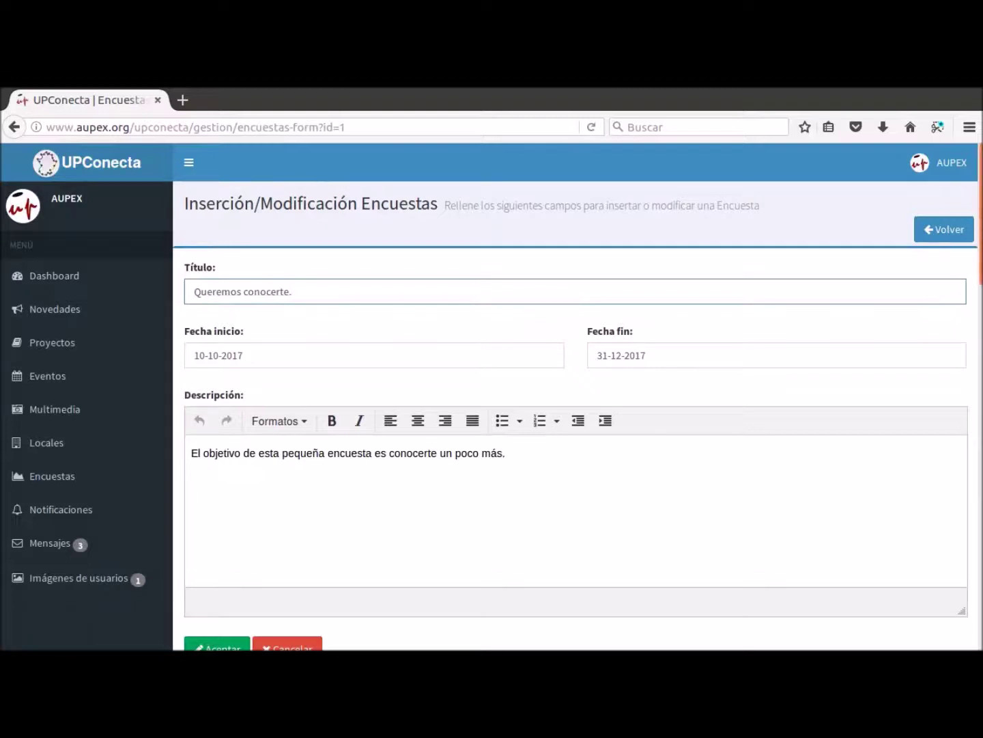
{"action": "left_click", "coordinate": [946, 231]}
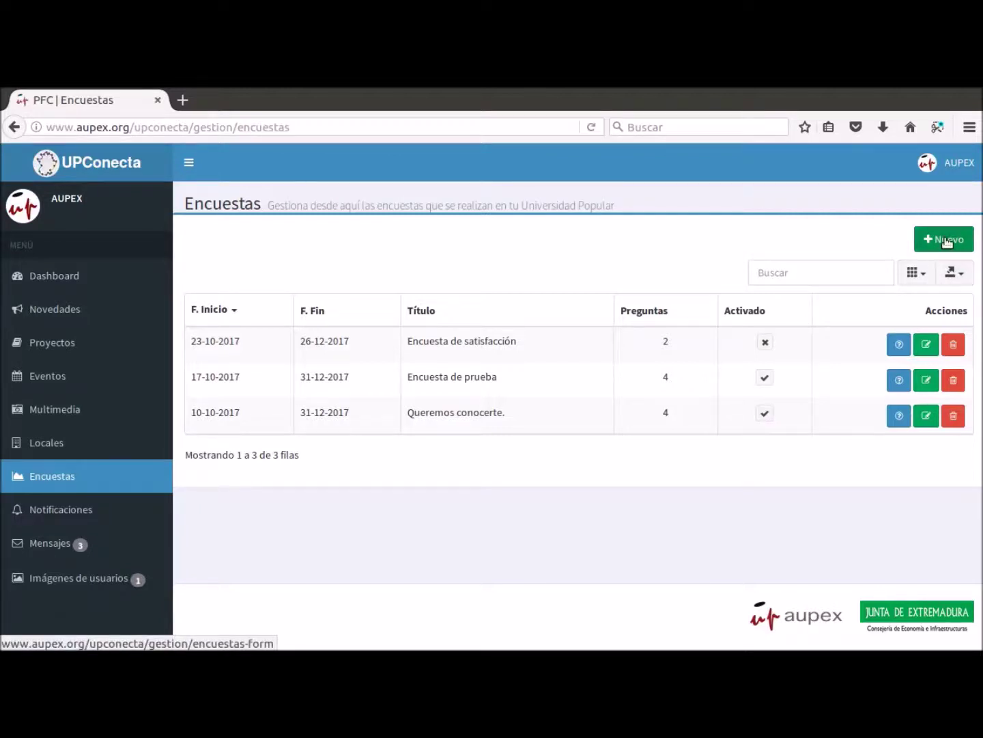
Start a new survey titled "Encuesta sobre la satisfacción del curso de fotografía"
{"action": "left_click", "coordinate": [947, 241]}
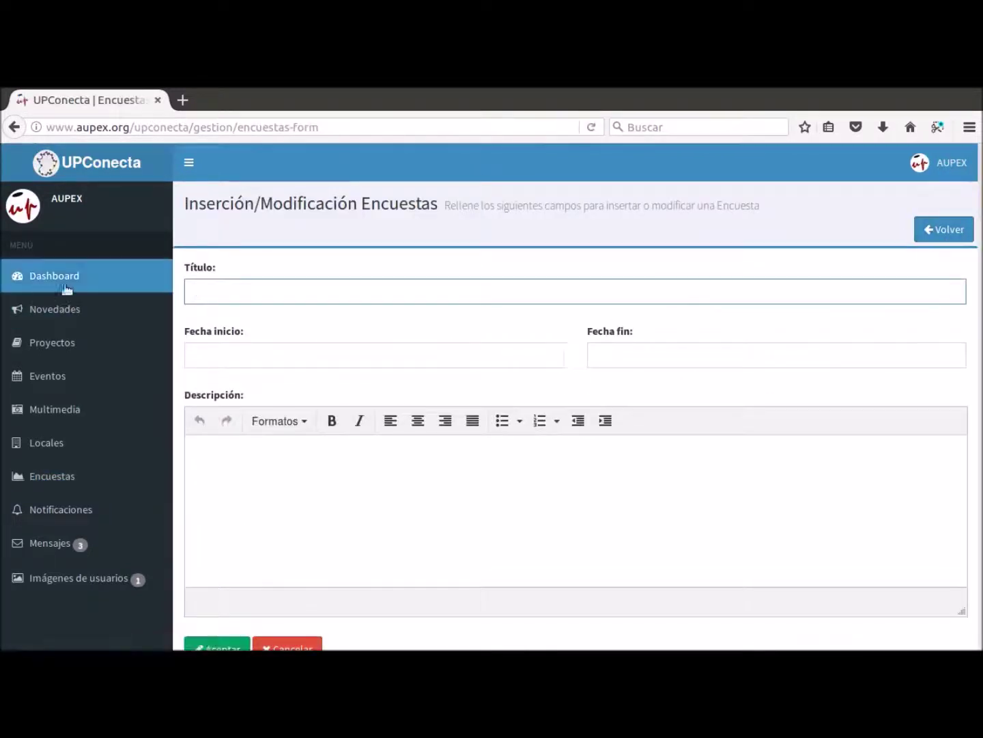
{"action": "left_click", "coordinate": [231, 290]}
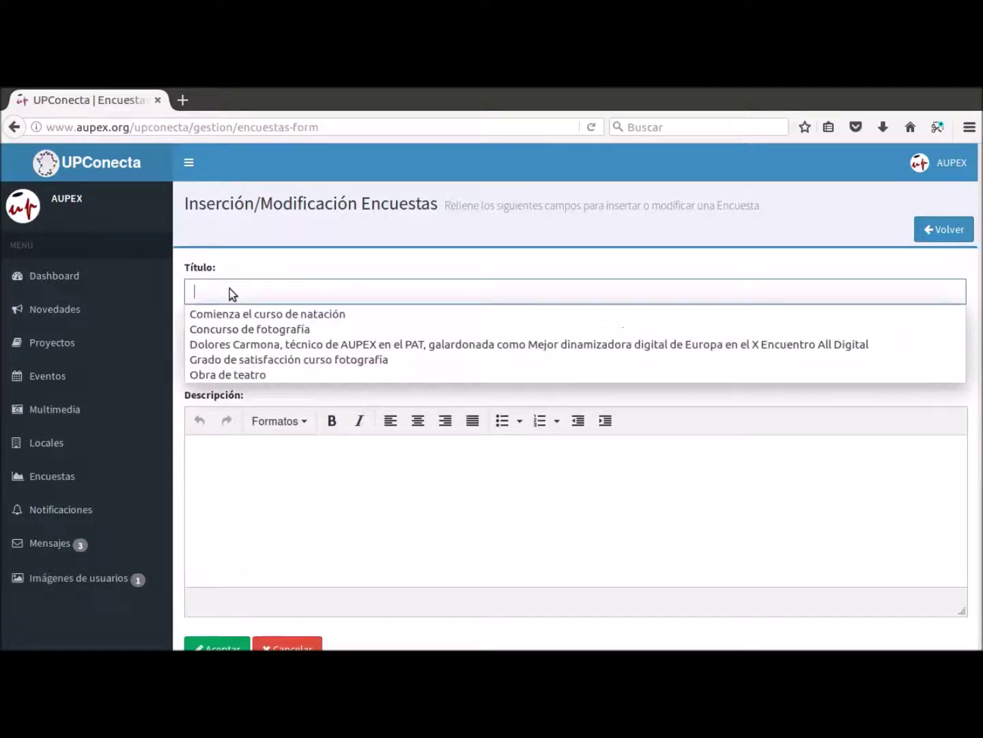
{"action": "type", "text": "E"}
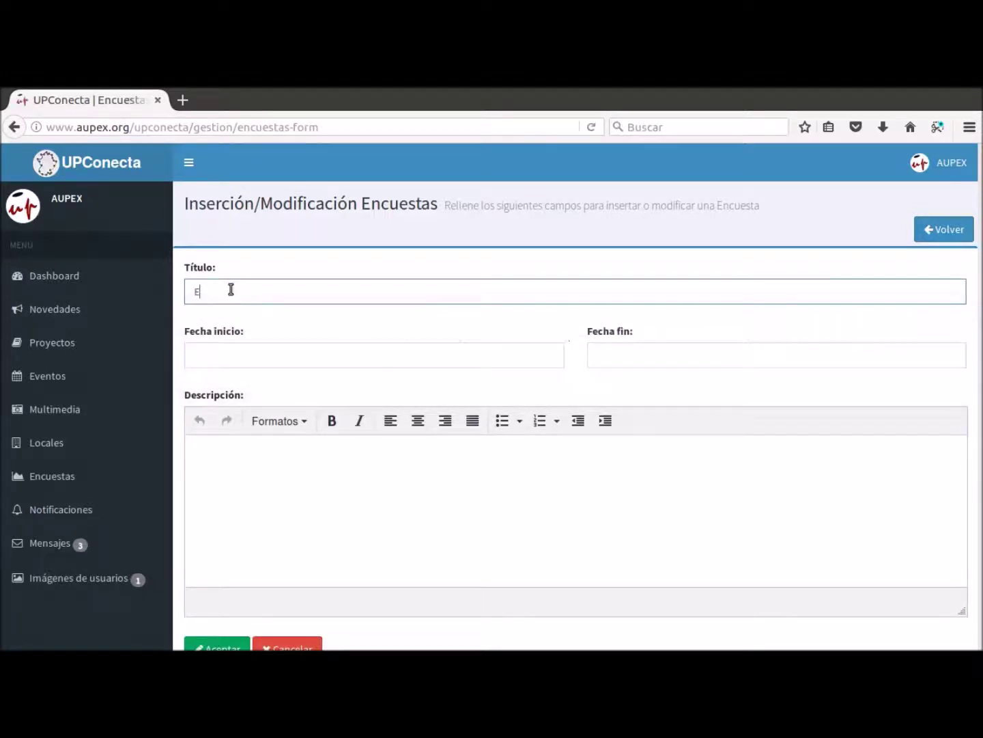
{"action": "type", "text": "ncuesta sobre la satisfacción del "}
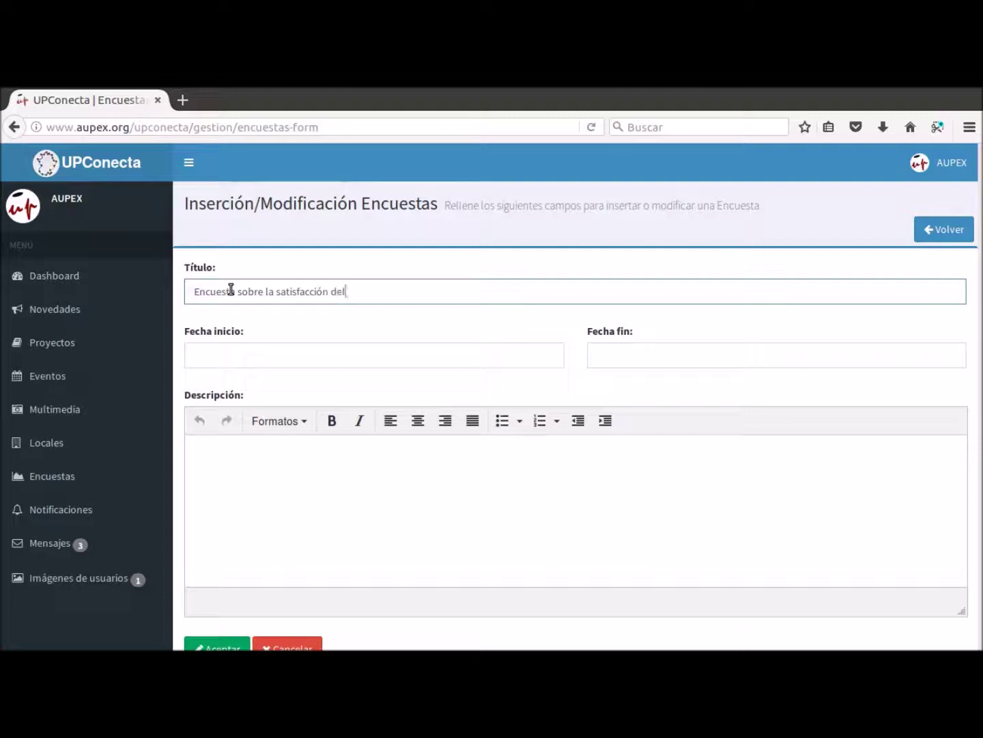
{"action": "type", "text": "curso de fotografía"}
Set the new survey's start date to 24-10-2017 and its end date to 31-10-2017
{"action": "left_click", "coordinate": [239, 356]}
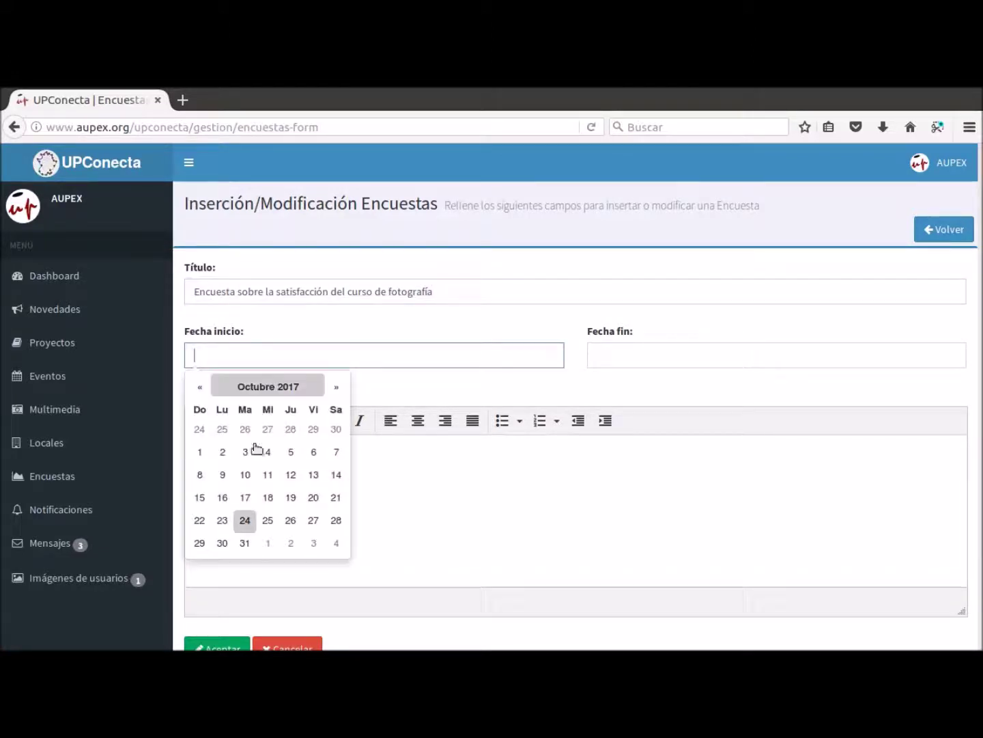
{"action": "left_click", "coordinate": [247, 521]}
{"action": "left_click", "coordinate": [599, 354]}
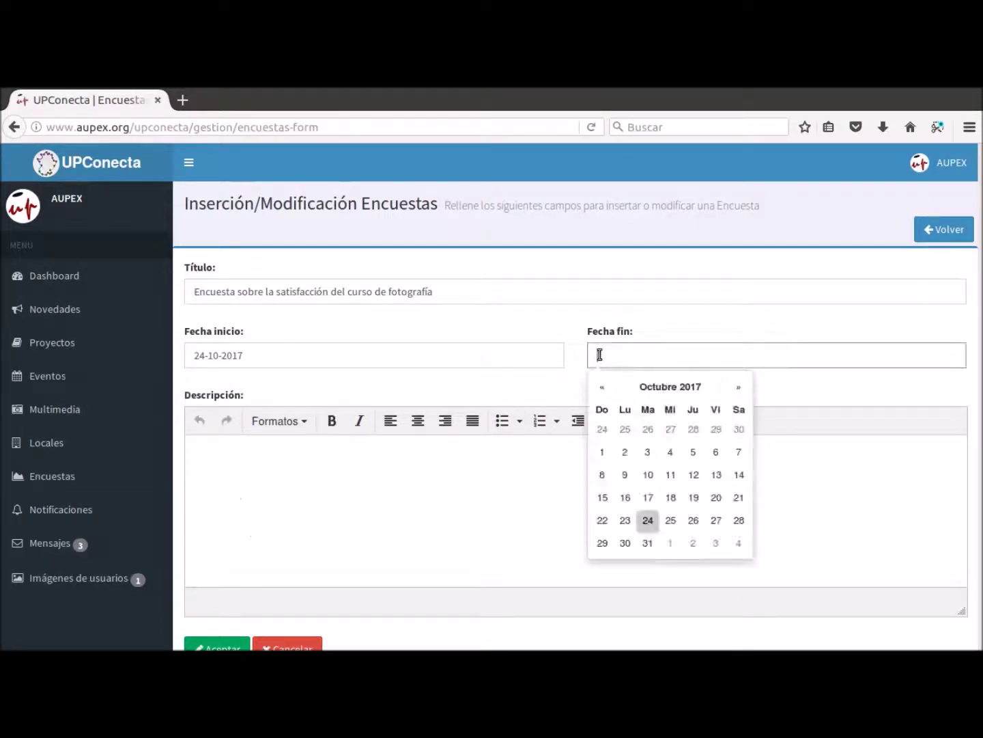
{"action": "left_click", "coordinate": [648, 544]}
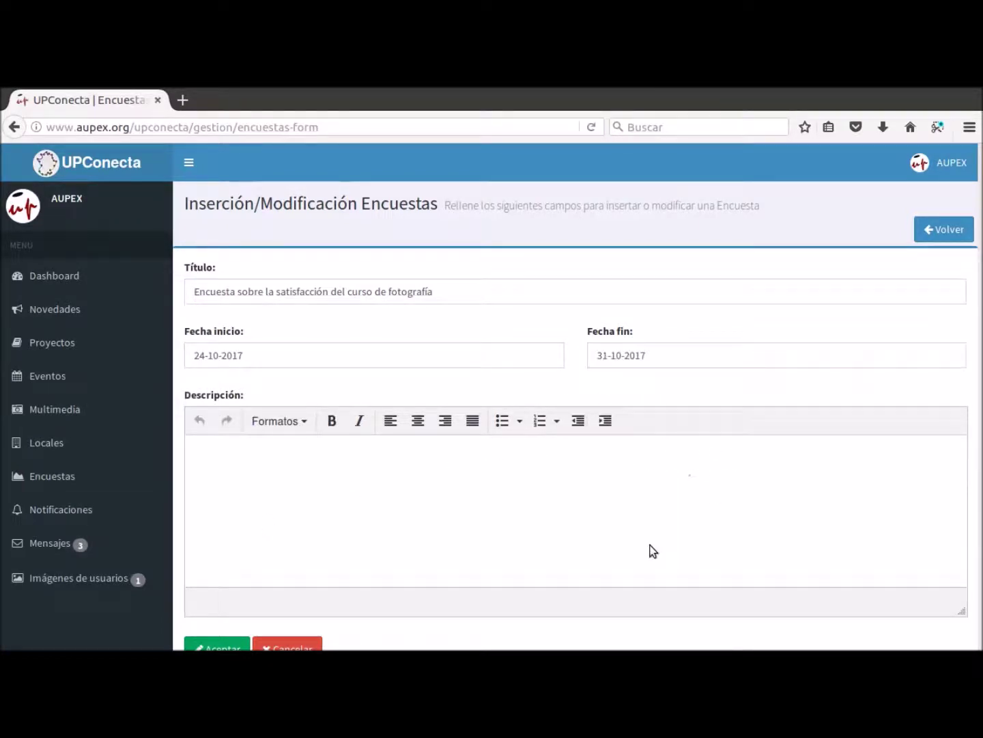
Enter the description "Esta encuesta tiene como objetivo conocer el grado de sal...." and save the new survey
{"action": "left_click", "coordinate": [331, 473]}
{"action": "type", "text": "Esta encuesta "}
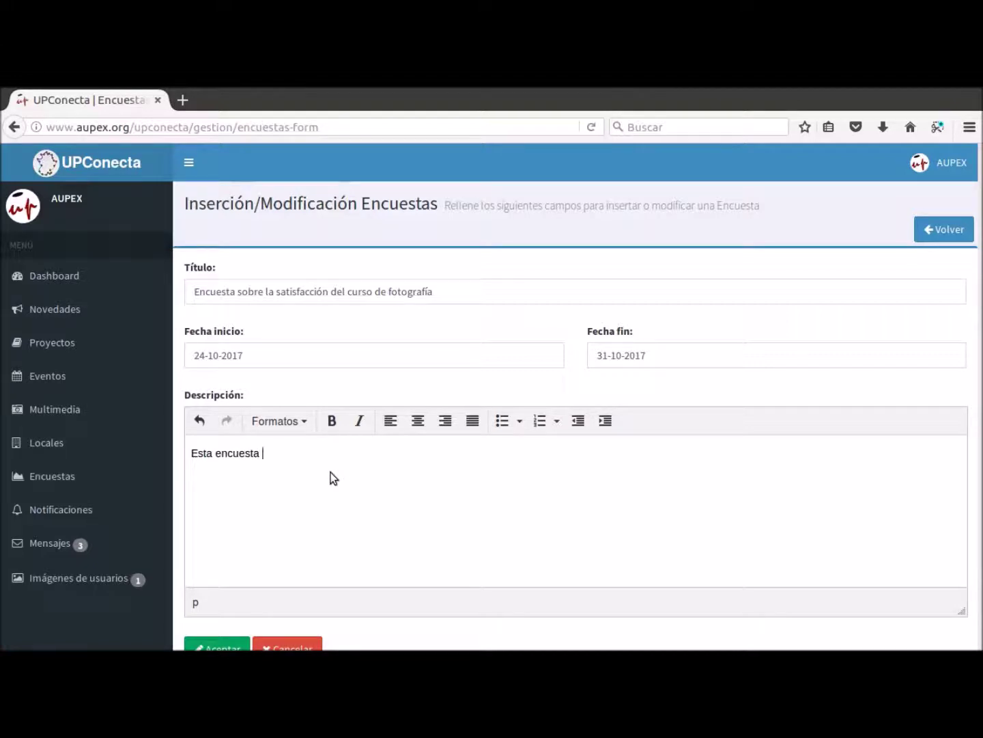
{"action": "type", "text": "tiene como objetivo conocer e"}
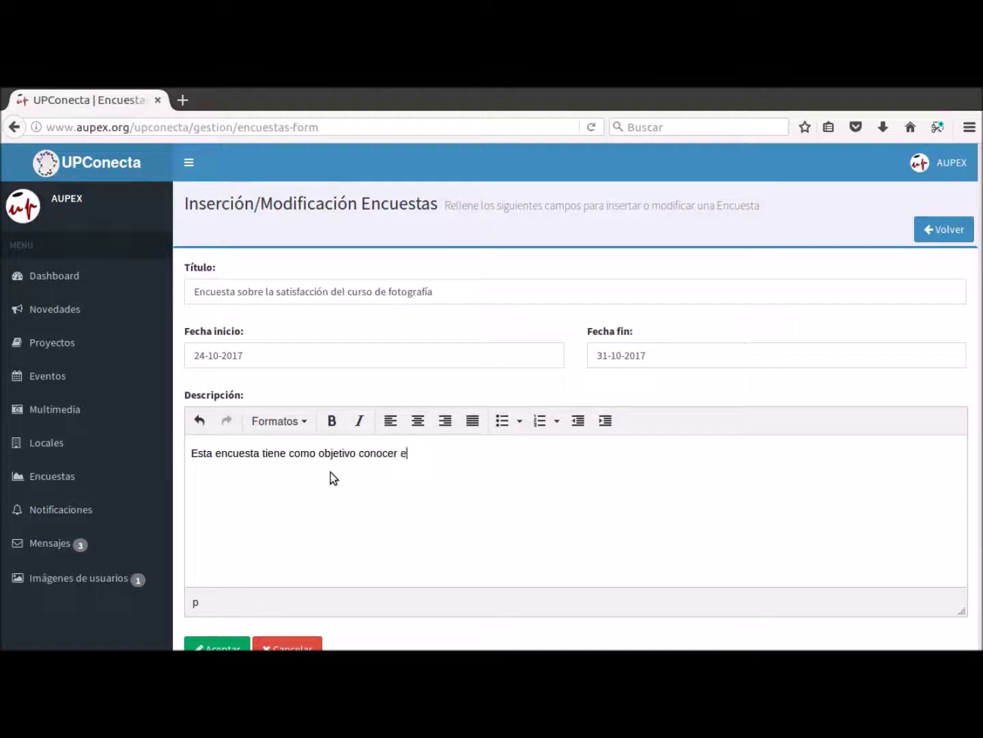
{"action": "type", "text": "l grado de sal...."}
{"action": "scroll", "coordinate": [331, 471], "scroll_direction": "down", "scroll_amount": 3}
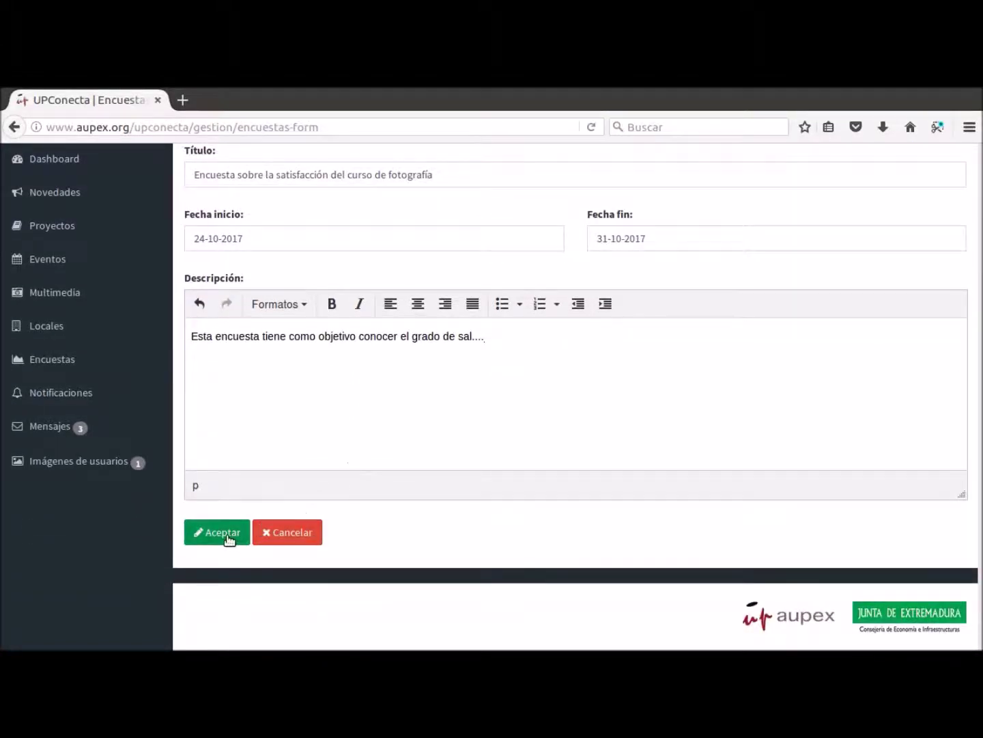
{"action": "left_click", "coordinate": [227, 539]}
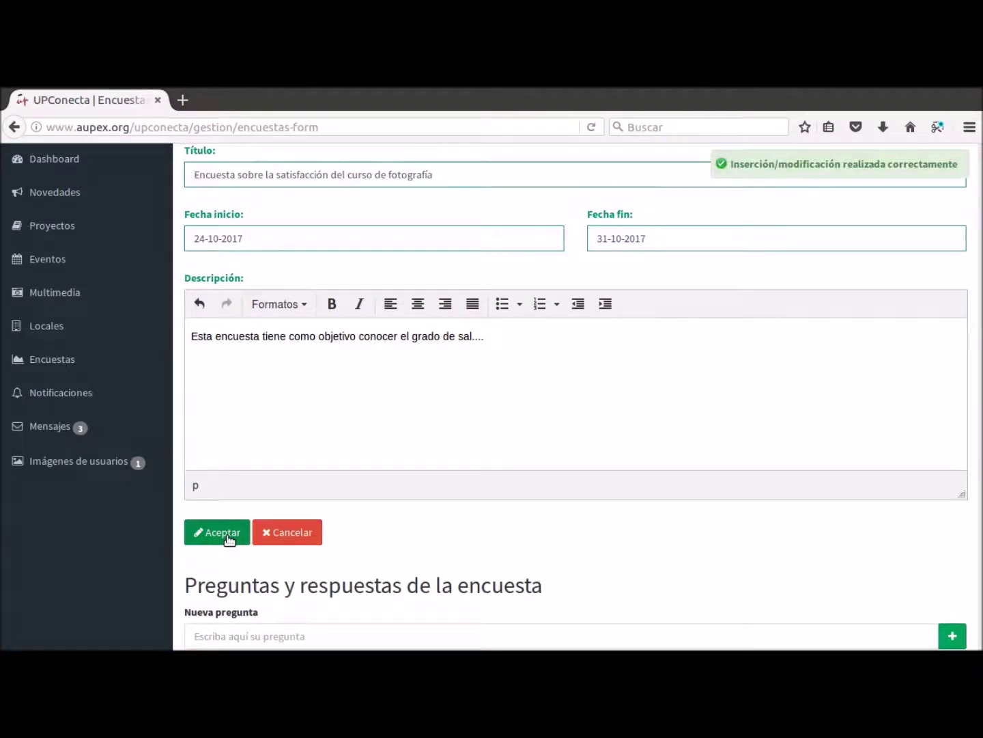
{"action": "scroll", "coordinate": [335, 463], "scroll_direction": "down", "scroll_amount": 3}
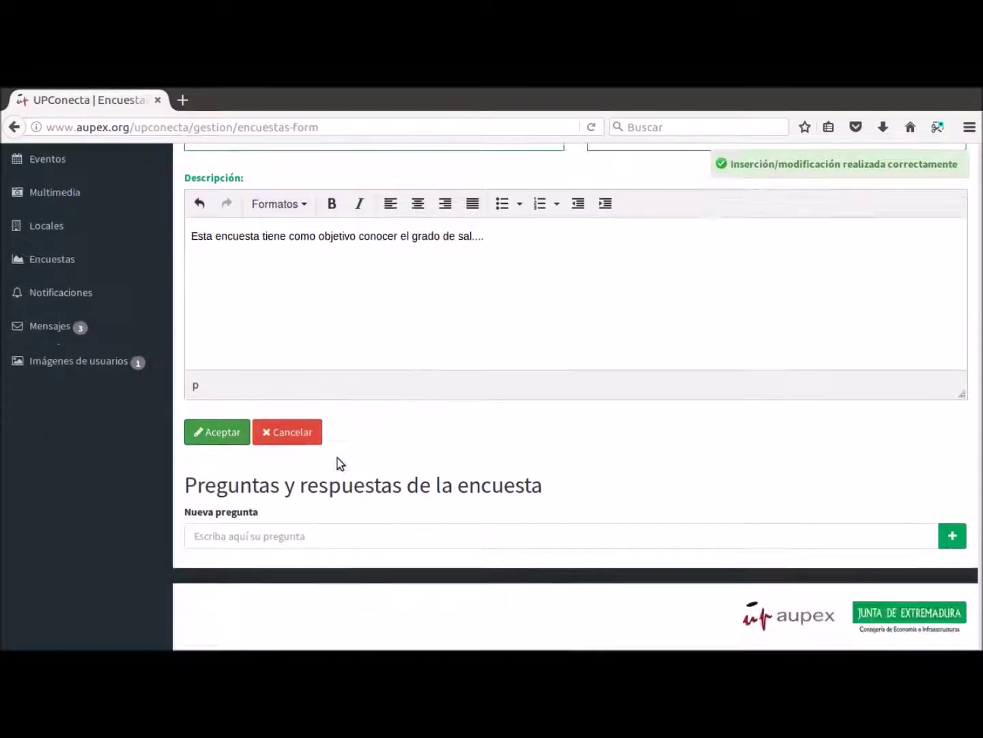
Add the question "¿Cómo valorarías el curso de fotografía?" to the survey
{"action": "left_click", "coordinate": [268, 535]}
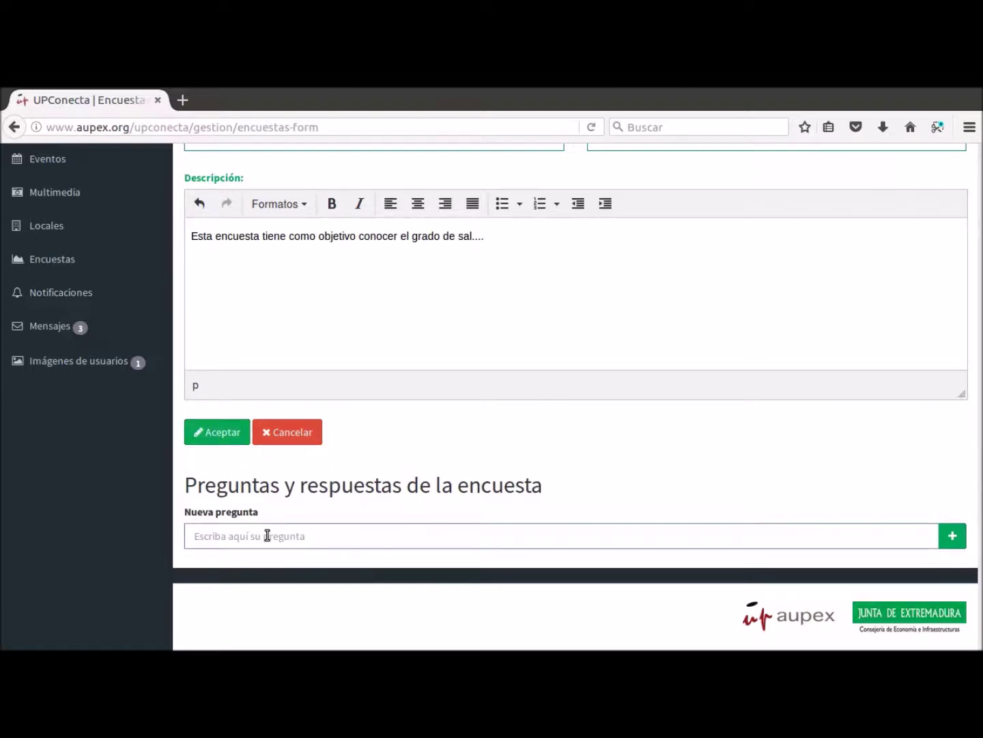
{"action": "type", "text": "¿Cómo valorarías el curso de fotografía?"}
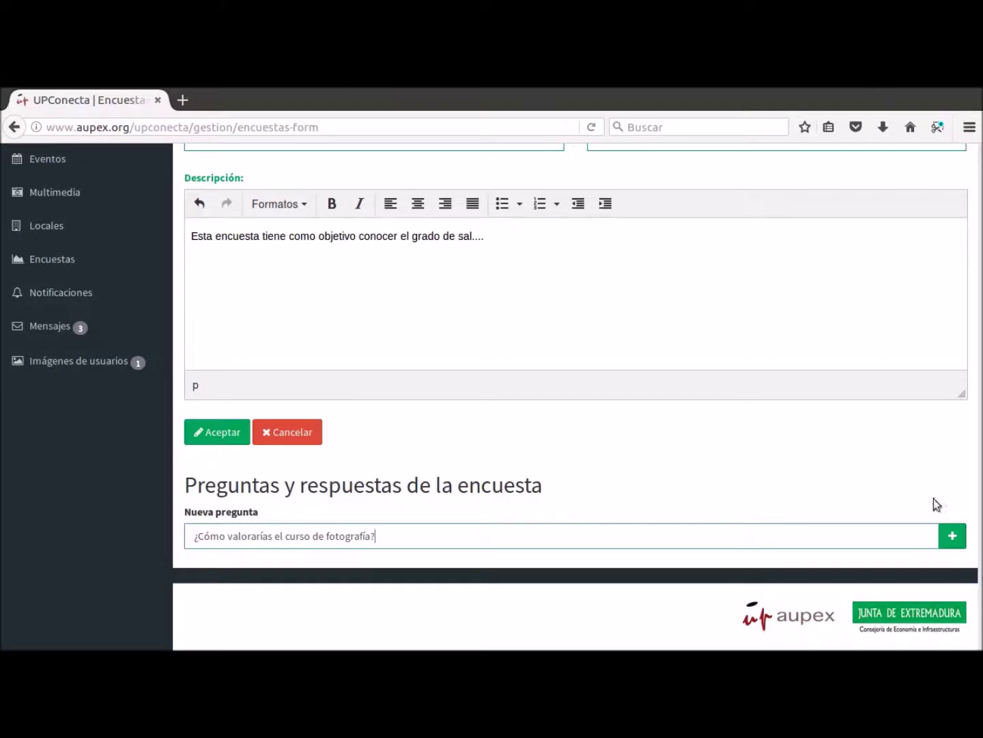
{"action": "left_click", "coordinate": [953, 536]}
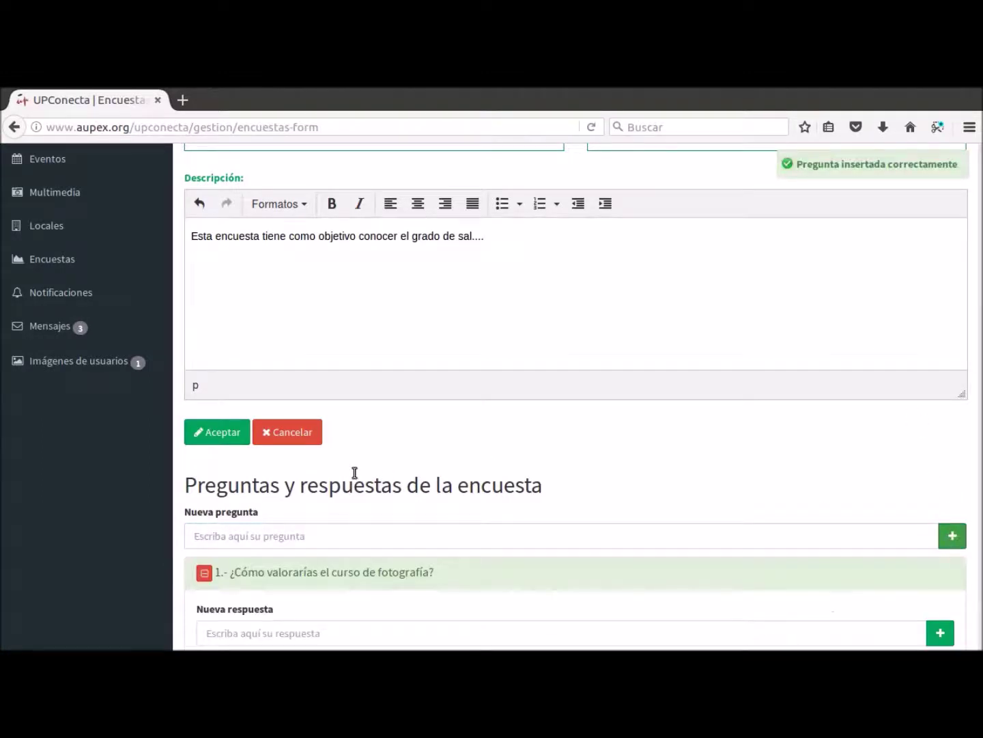
Add the answers "Bien", "Regular" and "Mal" to the question about the photography course
{"action": "scroll", "coordinate": [354, 473], "scroll_direction": "down", "scroll_amount": 3}
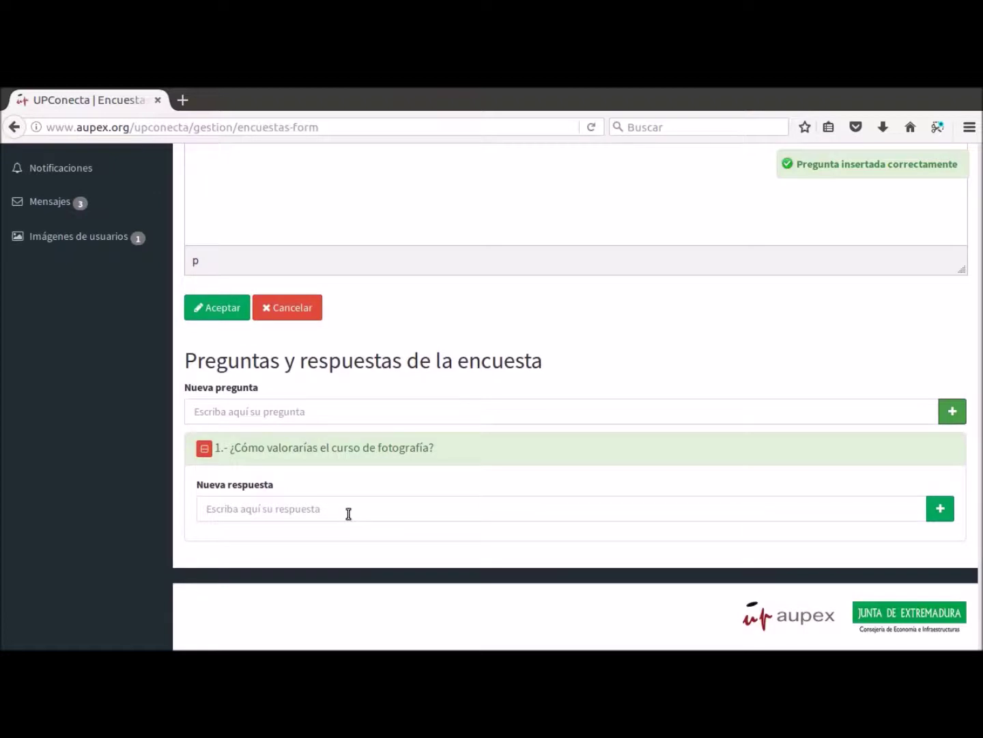
{"action": "left_click", "coordinate": [353, 508]}
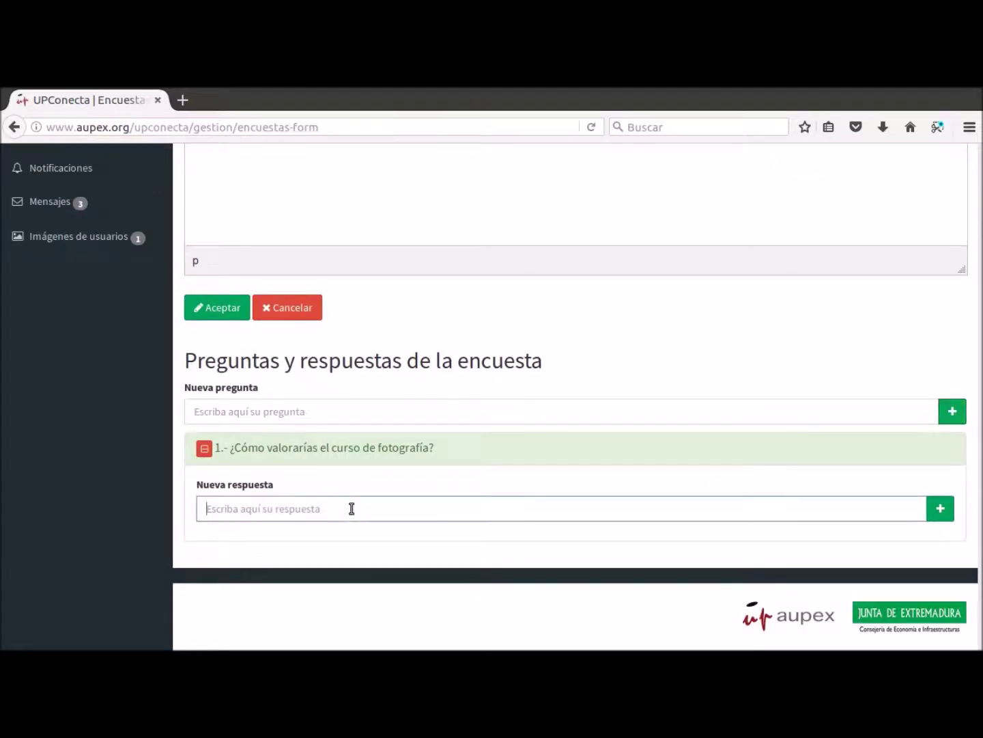
{"action": "type", "text": "Bien"}
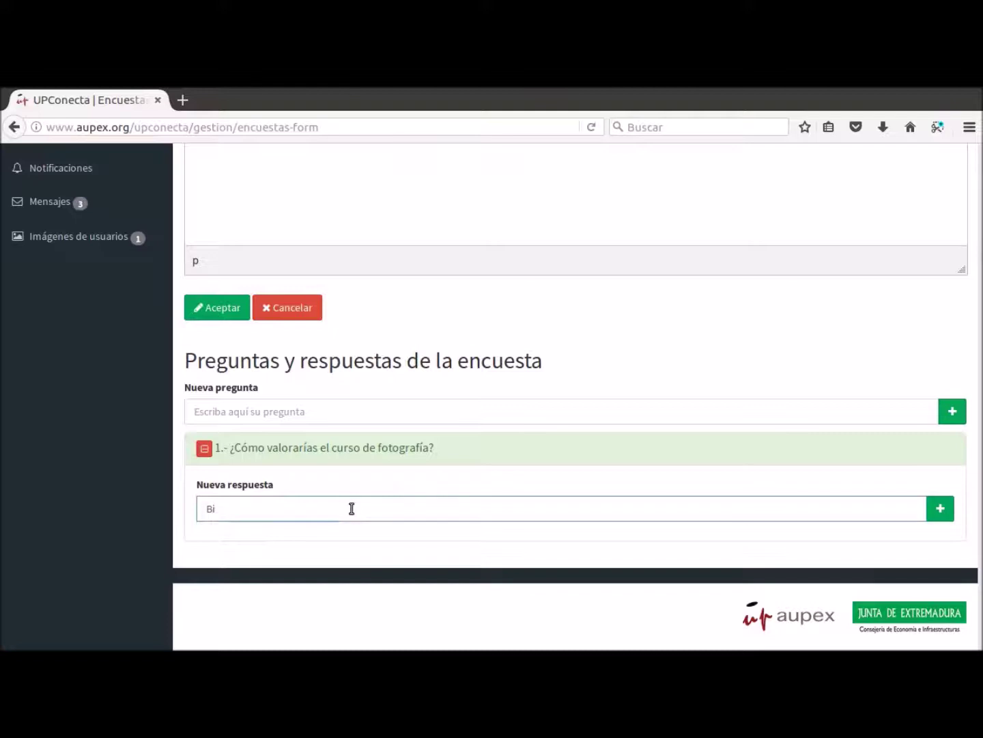
{"action": "left_click", "coordinate": [939, 507]}
{"action": "left_click", "coordinate": [241, 508]}
{"action": "type", "text": "Regular"}
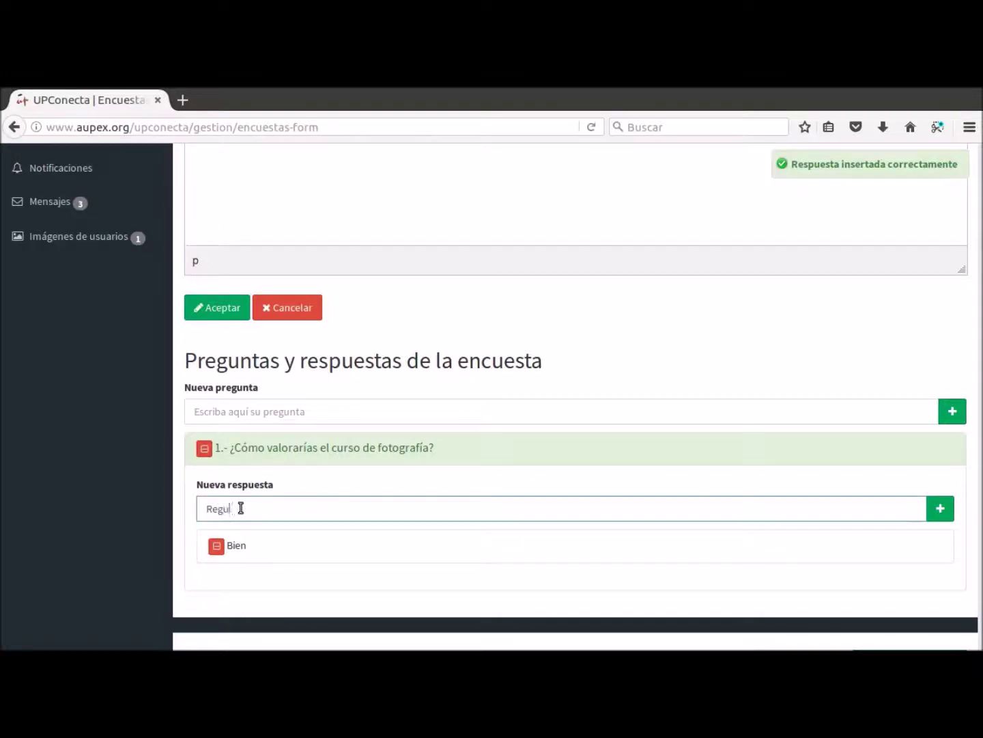
{"action": "left_click", "coordinate": [941, 509]}
{"action": "left_click", "coordinate": [297, 510]}
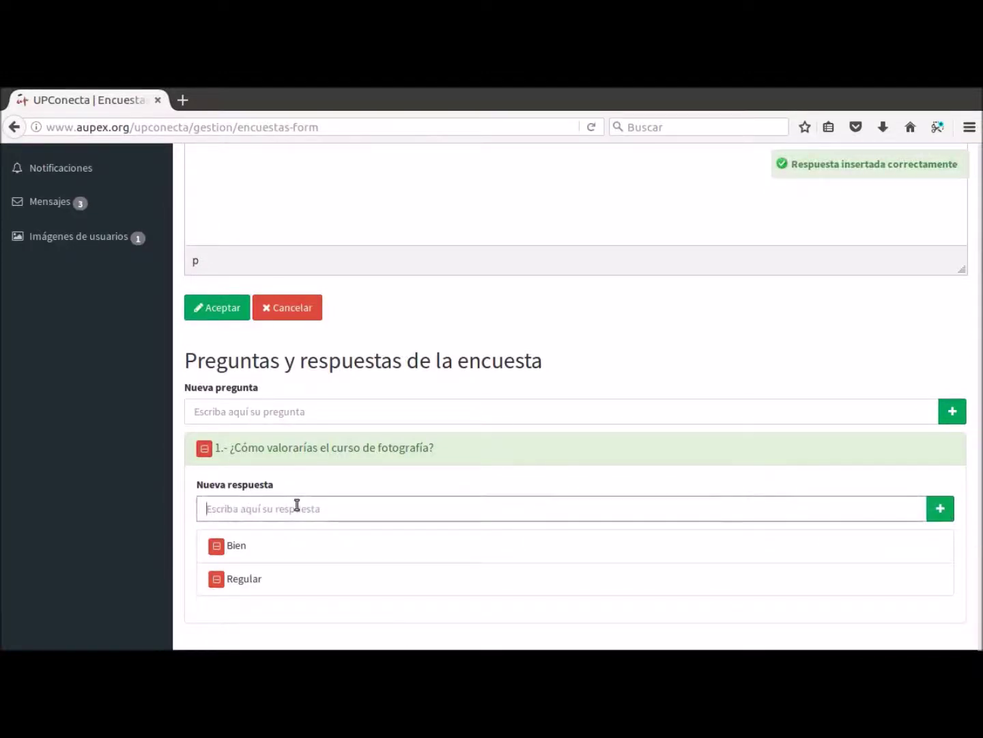
{"action": "type", "text": "Mal"}
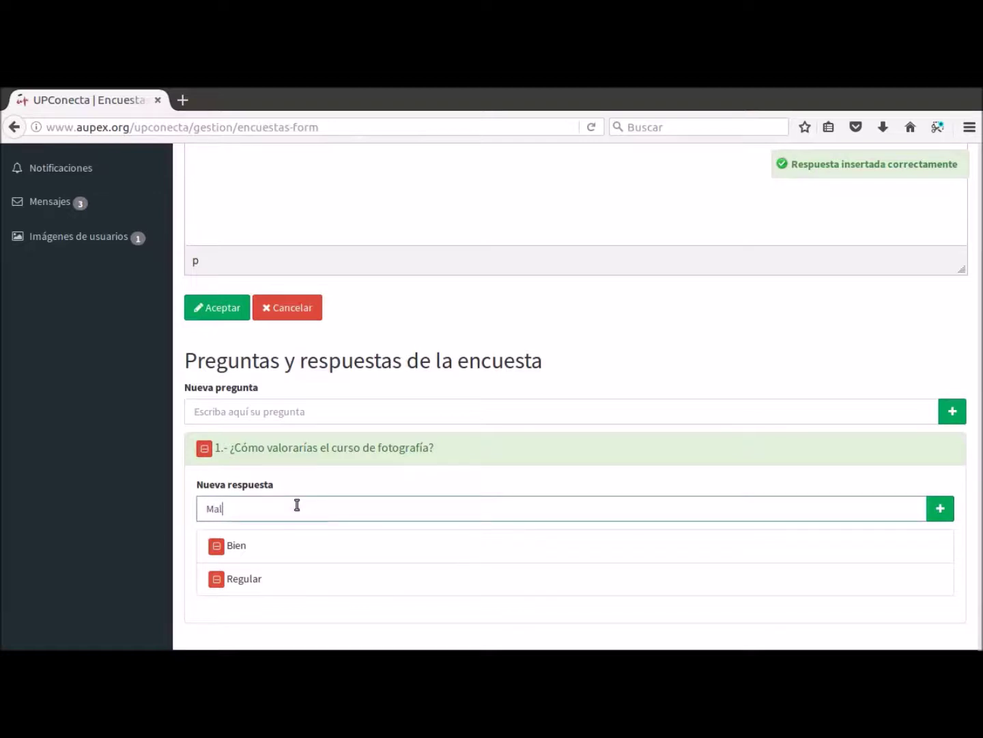
{"action": "left_click", "coordinate": [941, 509]}
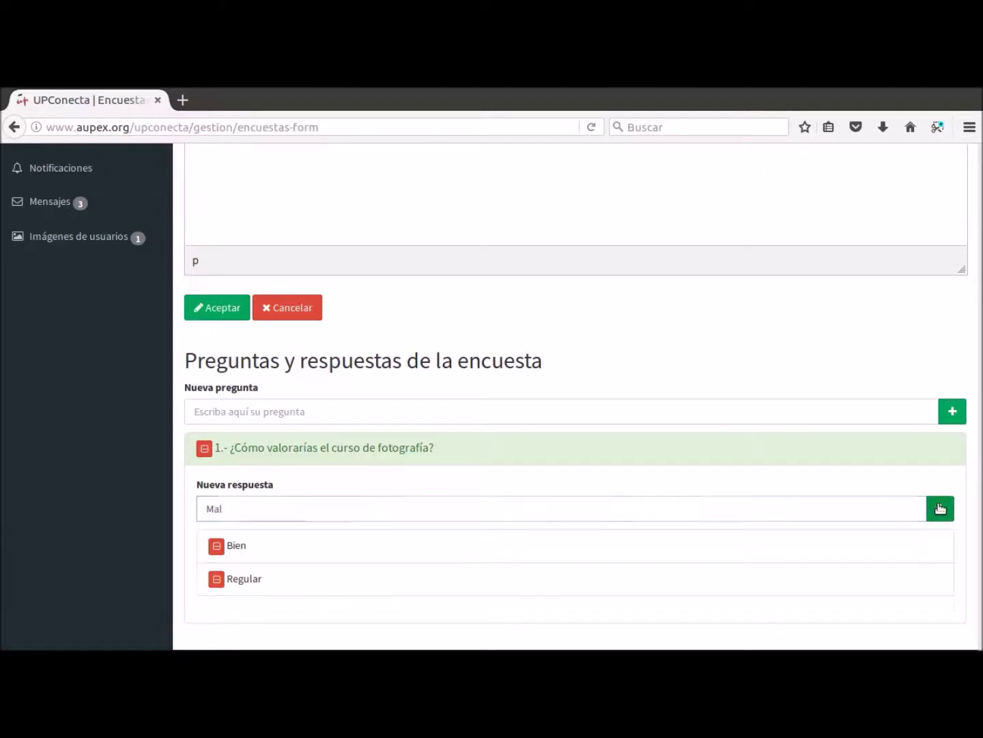
Add a second question, "¿Qué puntuación le darías al monitor?", to the survey
{"action": "scroll", "coordinate": [621, 476], "scroll_direction": "down", "scroll_amount": 1}
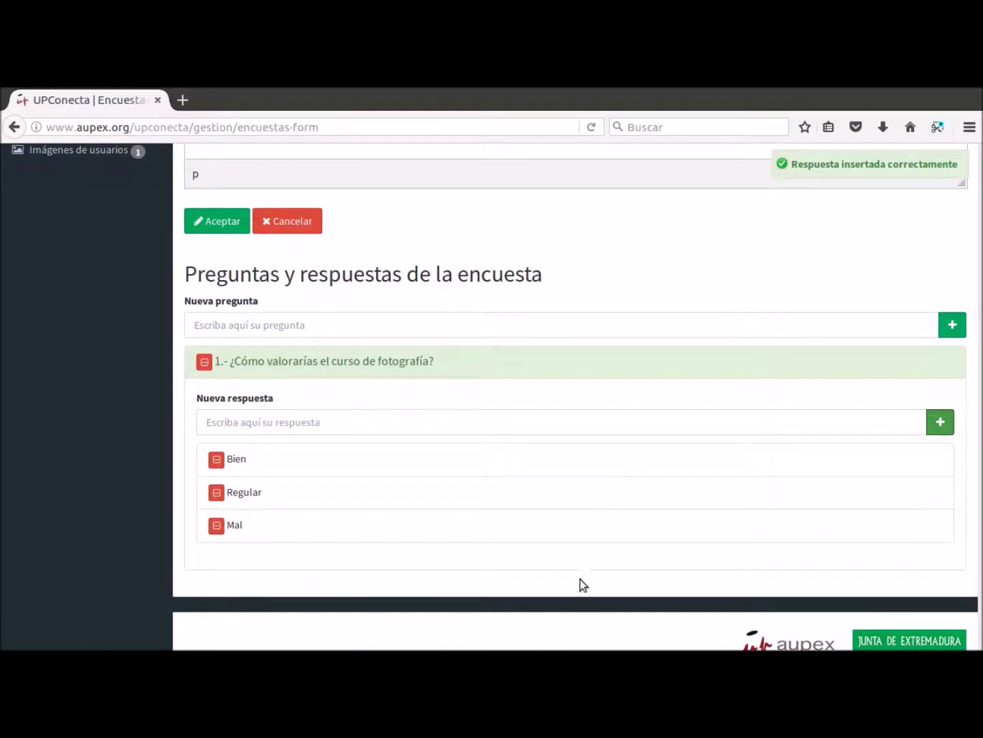
{"action": "left_click", "coordinate": [293, 329]}
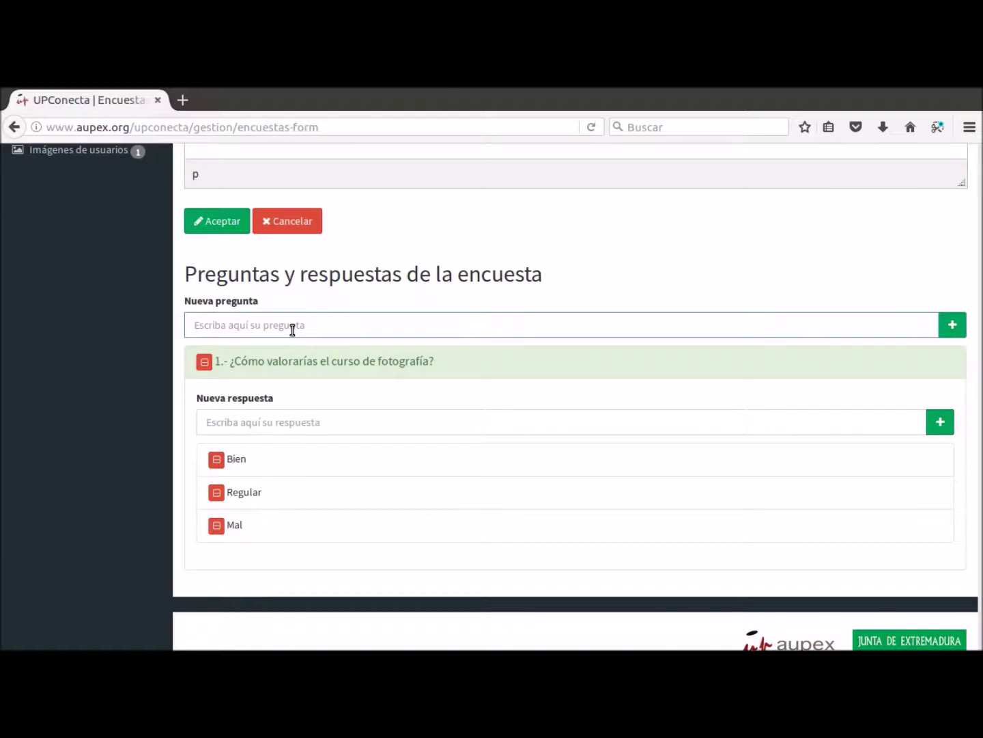
{"action": "type", "text": "¿Que"}
{"action": "key", "text": "BackSpace"}
{"action": "type", "text": "é puntuación le darías al monitor?"}
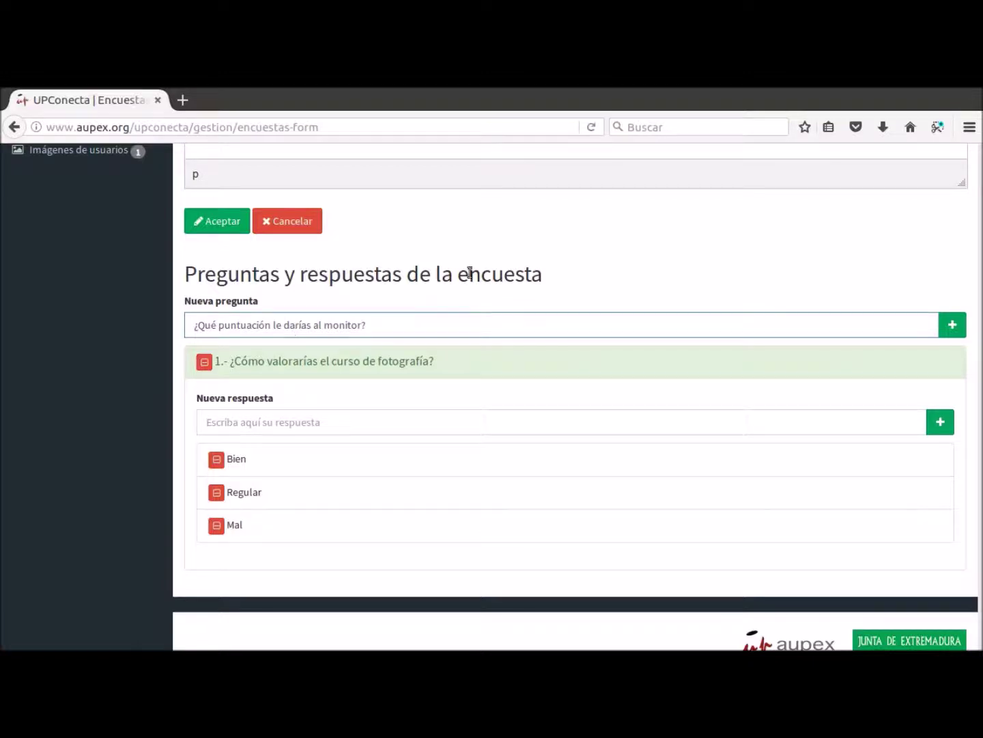
{"action": "left_click", "coordinate": [952, 326]}
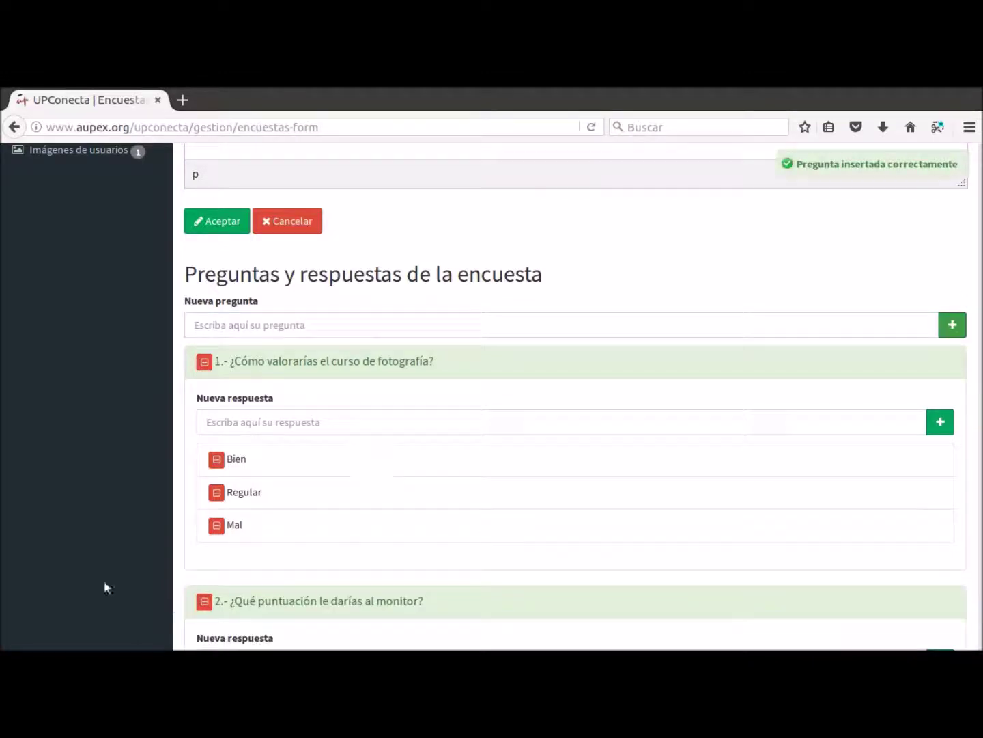
Add the answer "Entre 0 y 3" to the question about the monitor's score
{"action": "scroll", "coordinate": [298, 602], "scroll_direction": "down", "scroll_amount": 3}
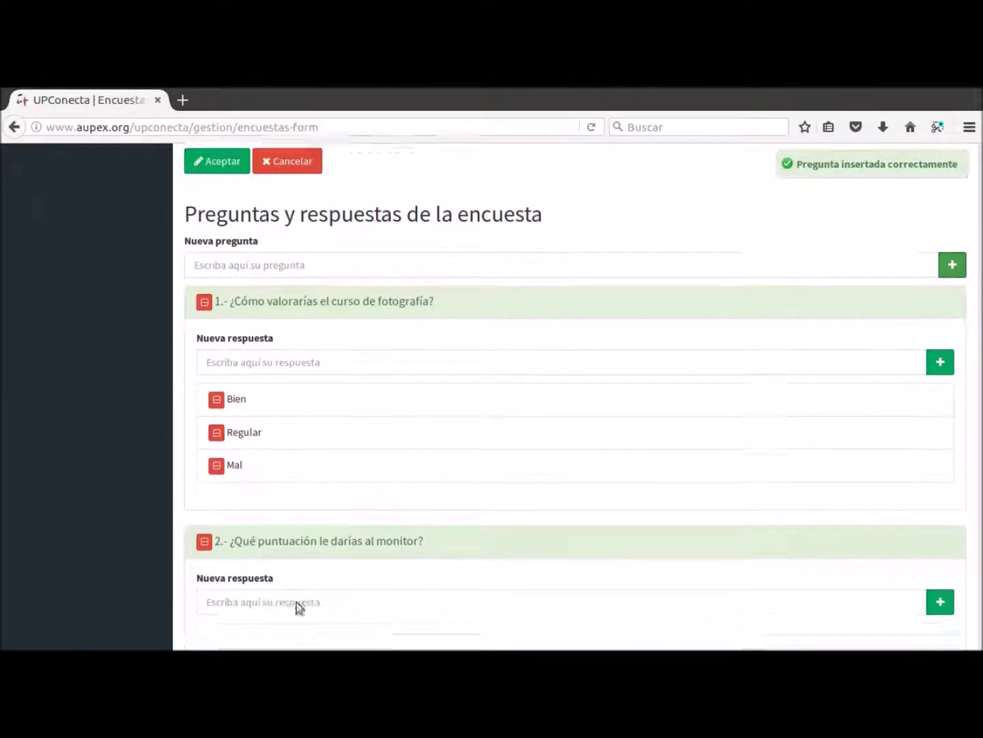
{"action": "left_click", "coordinate": [323, 508]}
{"action": "type", "text": "Entre  "}
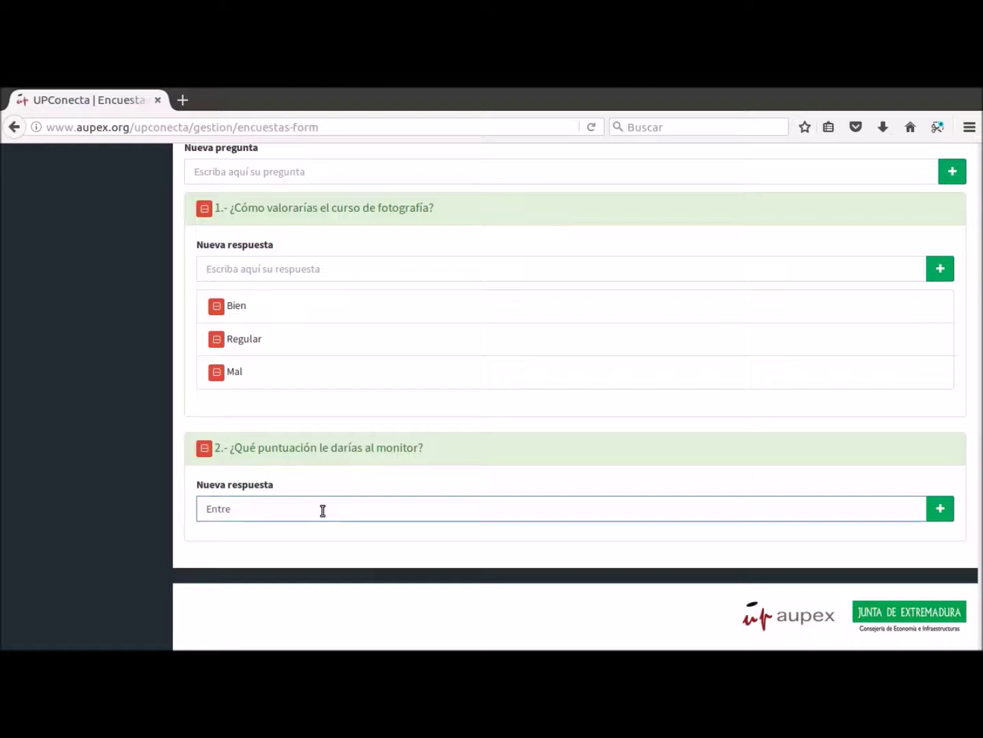
{"action": "type", "text": "y"}
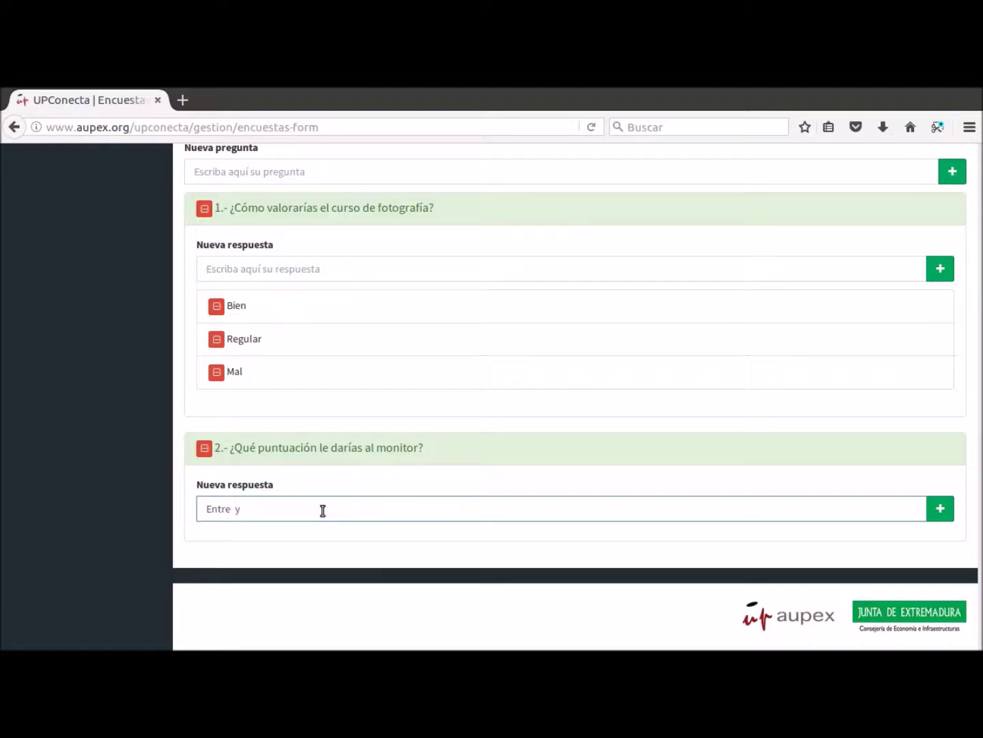
{"action": "key", "text": "BackSpace"}
{"action": "type", "text": "y"}
{"action": "key", "text": "BackSpace"}
{"action": "type", "text": "0 y 3"}
{"action": "left_click", "coordinate": [942, 508]}
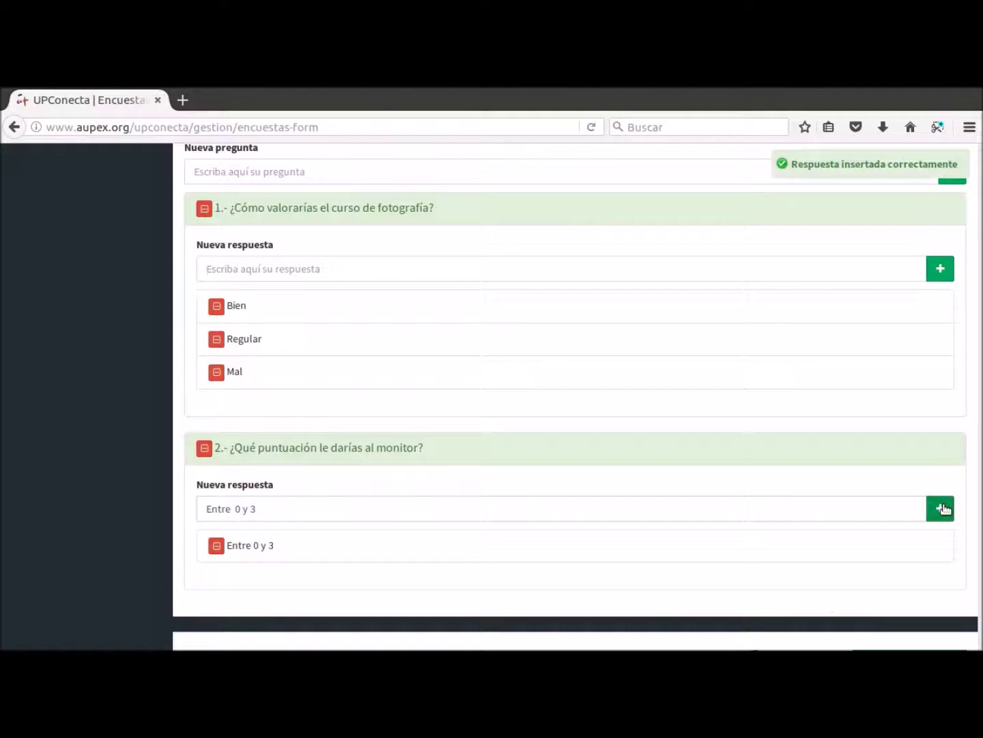
Add the answer "Entre 3 y 6" to the question about the monitor's score
{"action": "left_click", "coordinate": [281, 506]}
{"action": "key", "text": "BackSpace"}
{"action": "key", "text": "BackSpace"}
{"action": "key", "text": "BackSpace"}
{"action": "key", "text": "BackSpace"}
{"action": "key", "text": "BackSpace"}
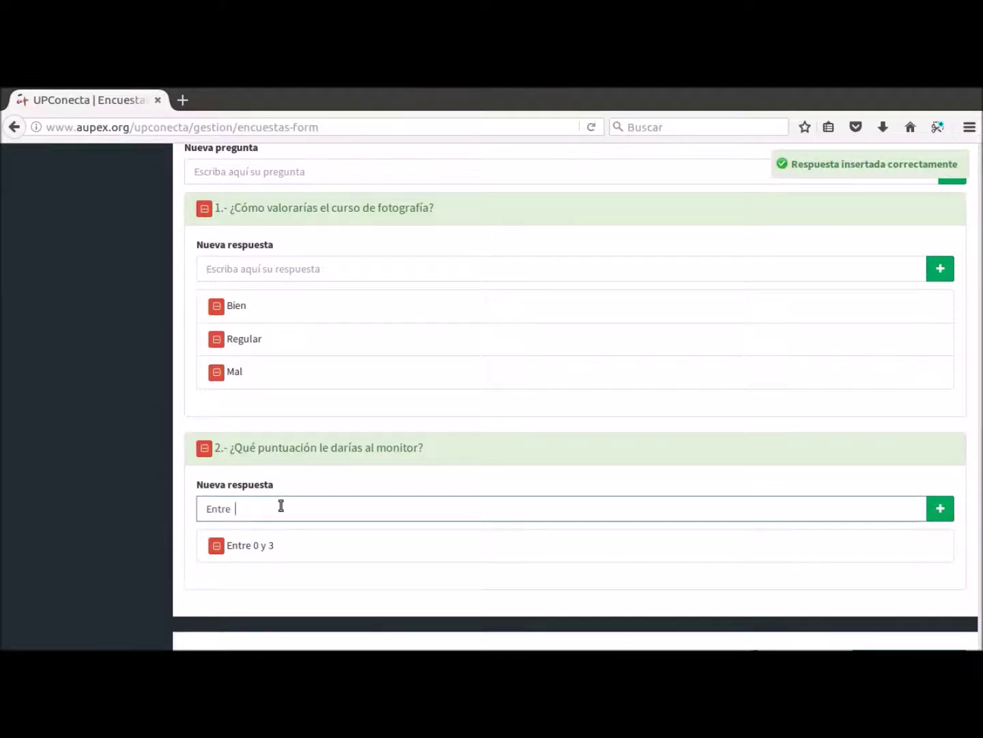
{"action": "type", "text": "3 y 6"}
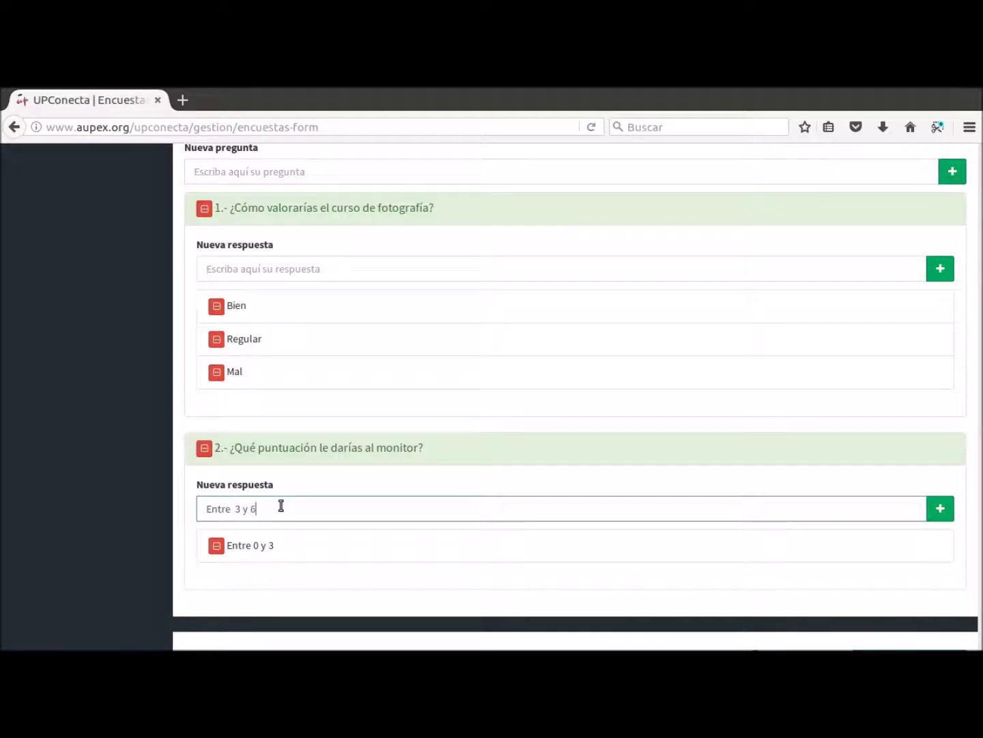
{"action": "left_click", "coordinate": [941, 508]}
Add the answer "Entre 6 y 10" to the question about the monitor's score
{"action": "left_click", "coordinate": [315, 518]}
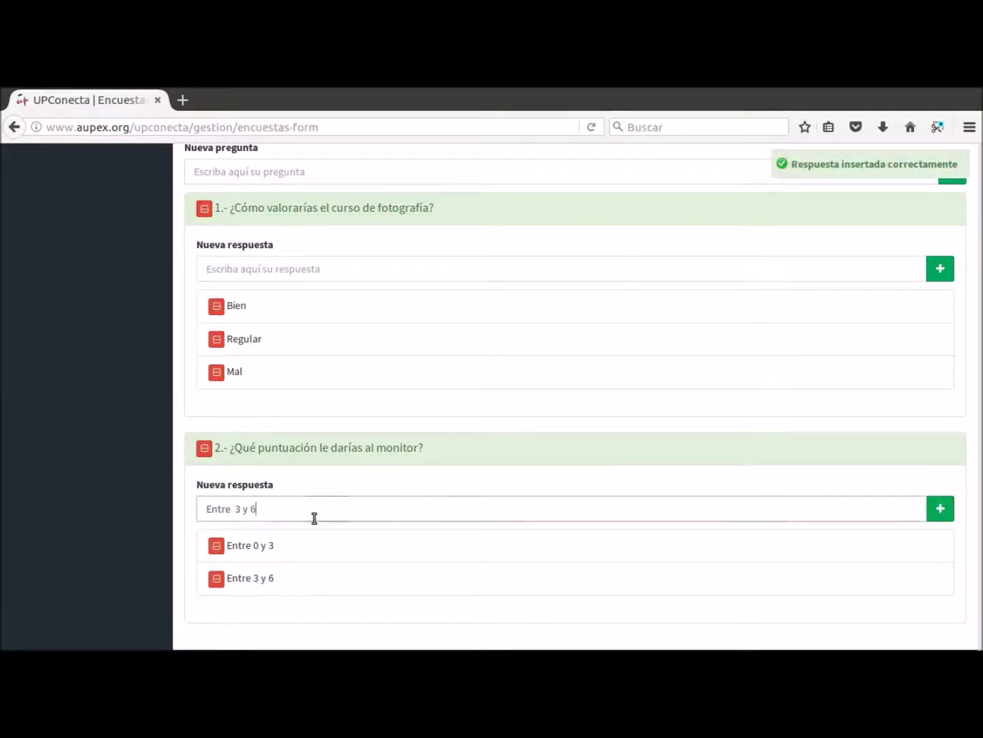
{"action": "key", "text": "BackSpace"}
{"action": "key", "text": "BackSpace"}
{"action": "key", "text": "BackSpace"}
{"action": "key", "text": "BackSpace"}
{"action": "key", "text": "BackSpace"}
{"action": "type", "text": "6 y 10"}
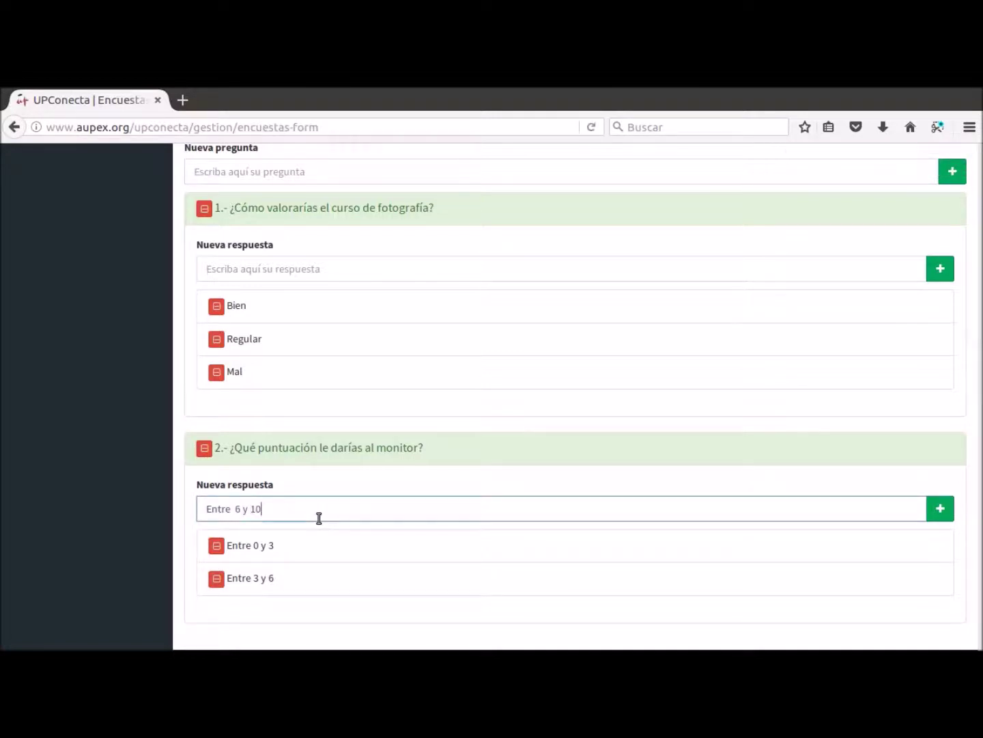
{"action": "left_click", "coordinate": [942, 509]}
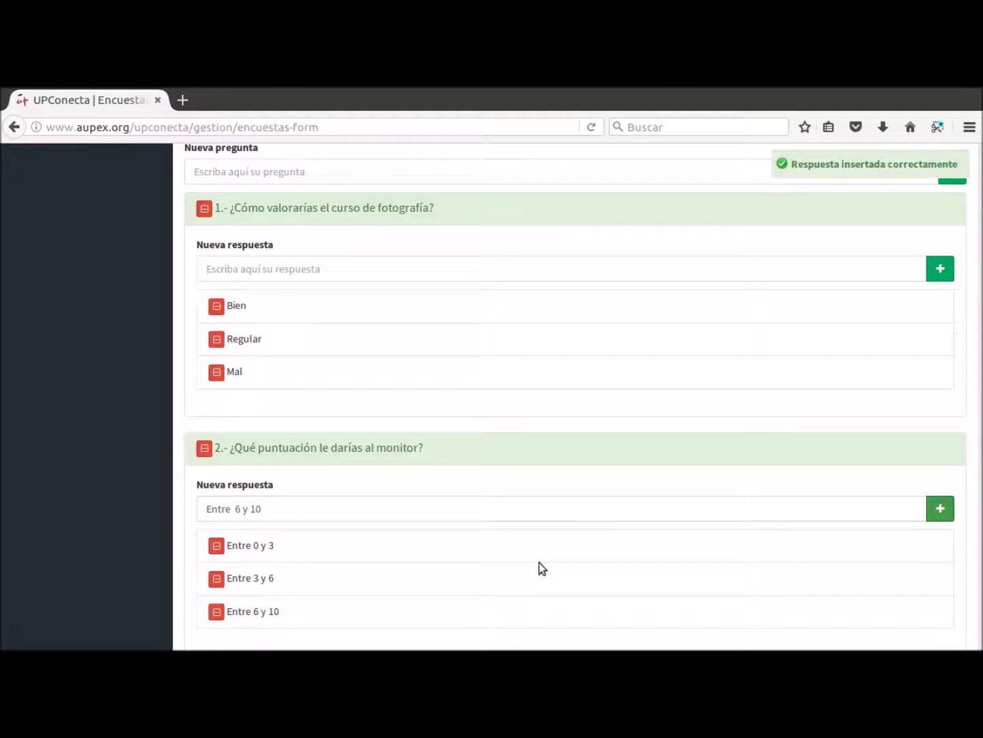
Review the new survey's questions, answers and details, and return to the survey list
{"action": "scroll", "coordinate": [538, 563], "scroll_direction": "down", "scroll_amount": 2}
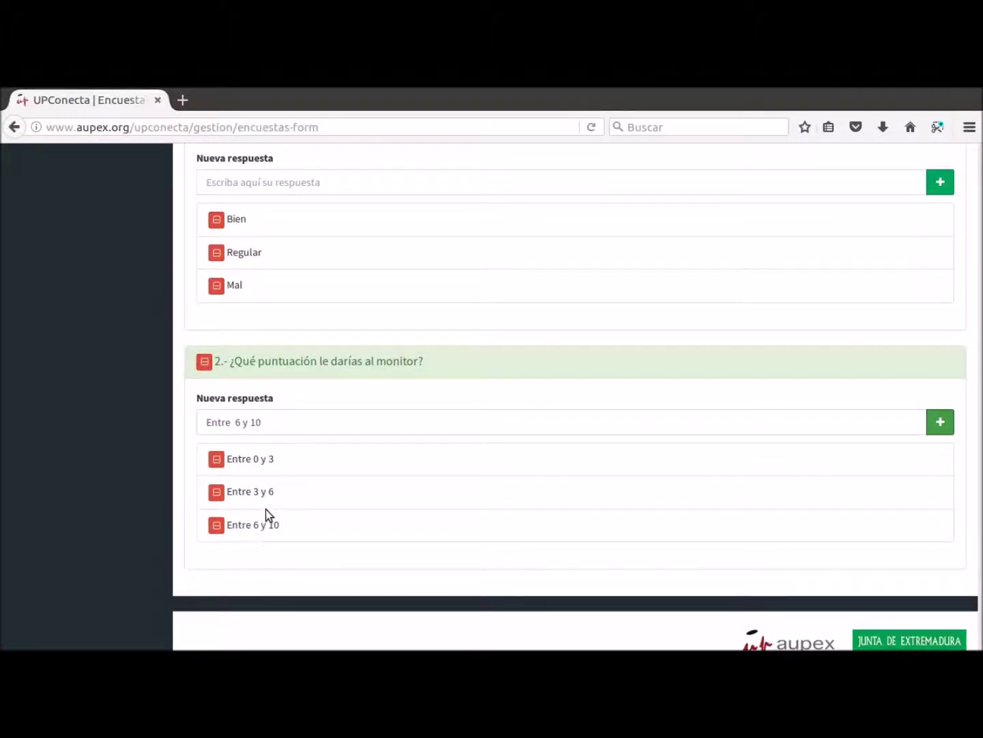
{"action": "scroll", "coordinate": [280, 474], "scroll_direction": "up", "scroll_amount": 5}
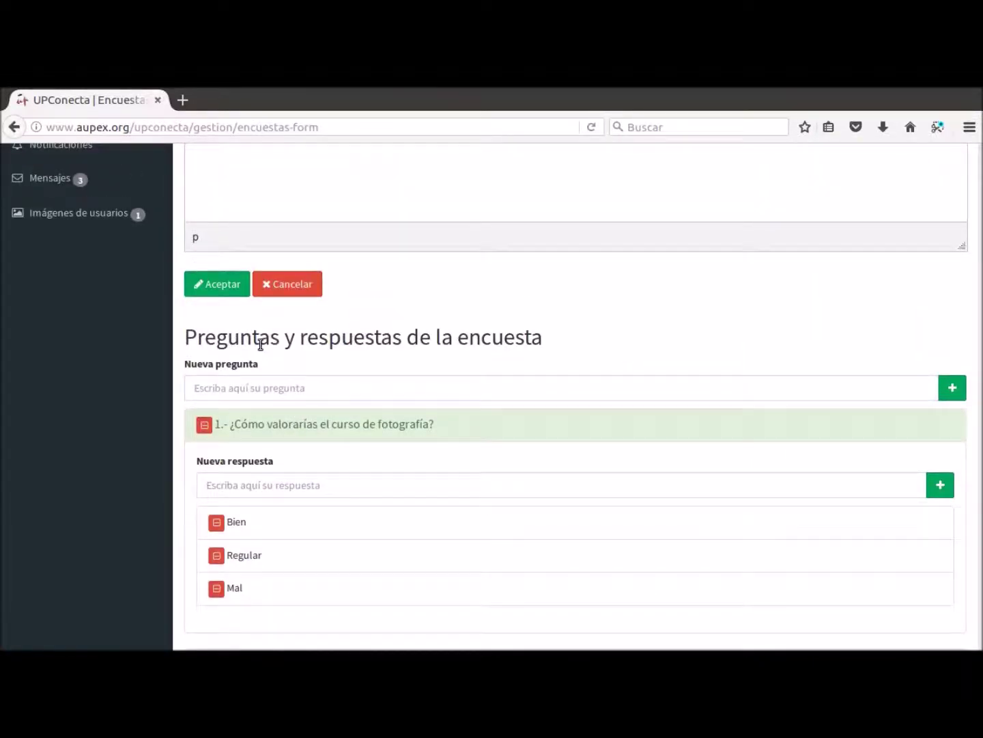
{"action": "scroll", "coordinate": [308, 461], "scroll_direction": "down", "scroll_amount": 5}
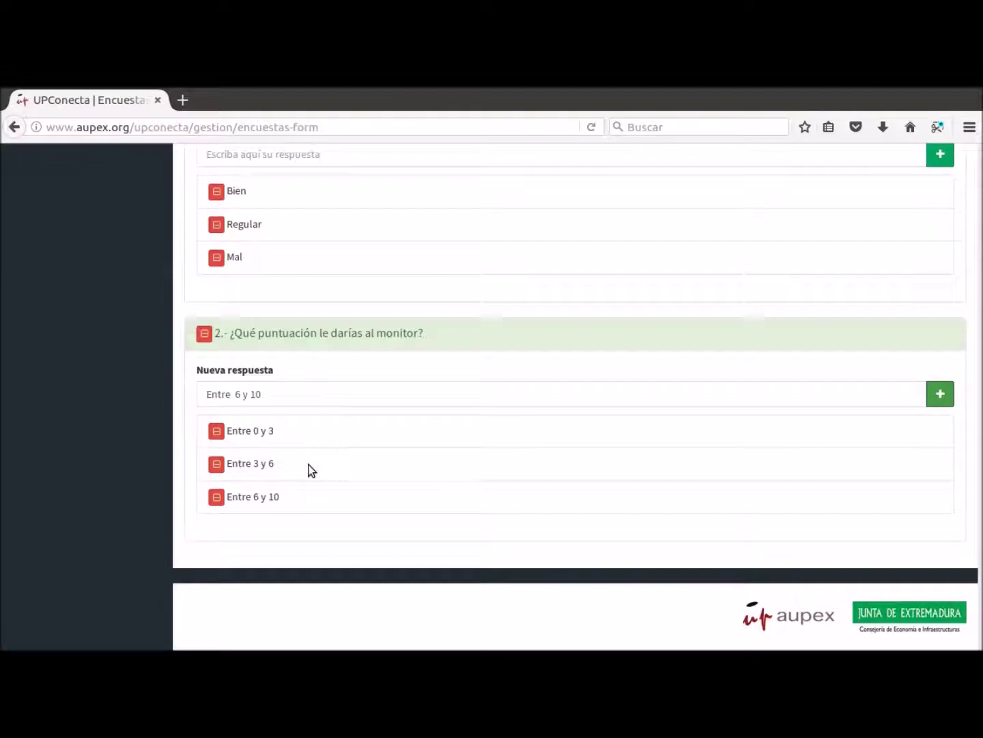
{"action": "scroll", "coordinate": [309, 470], "scroll_direction": "up", "scroll_amount": 10}
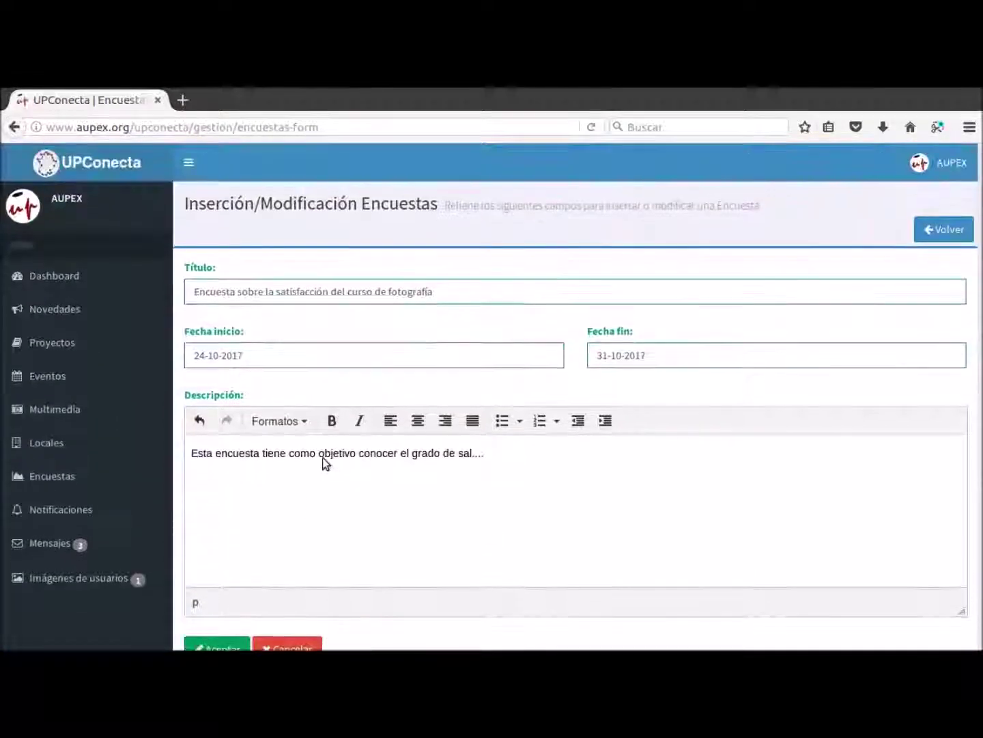
{"action": "left_click", "coordinate": [950, 228]}
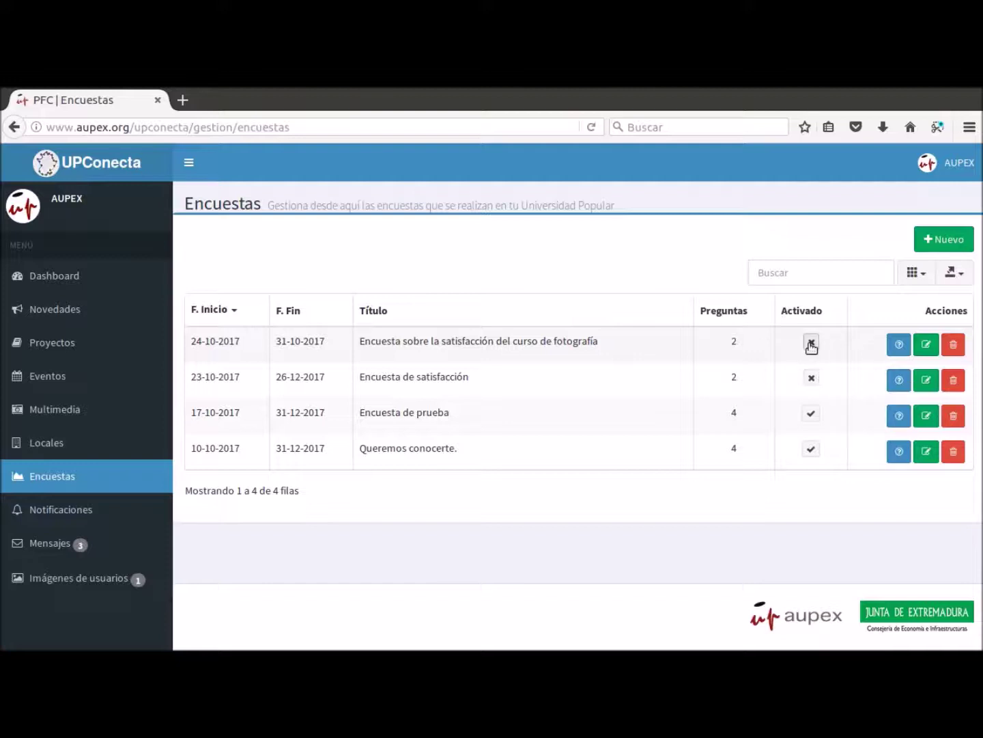
View the results charts of "Encuesta sobre la satisfacción del curso de fotografía" for both questions and close them
{"action": "left_click", "coordinate": [899, 345]}
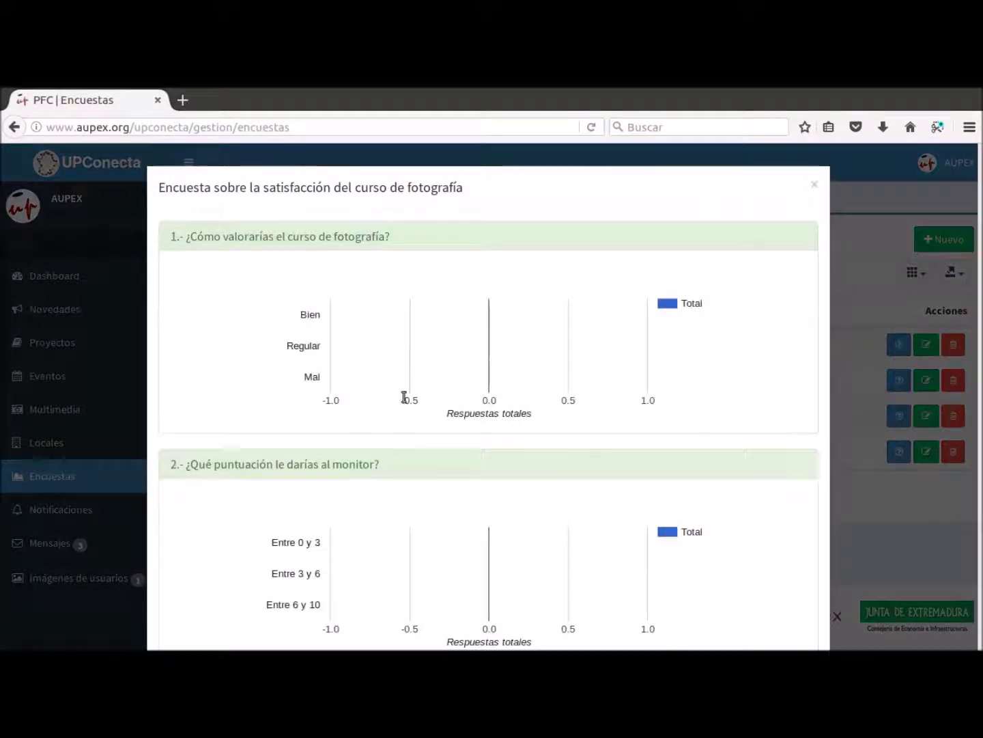
{"action": "scroll", "coordinate": [404, 397], "scroll_direction": "down", "scroll_amount": 3}
{"action": "scroll", "coordinate": [414, 369], "scroll_direction": "up", "scroll_amount": 3}
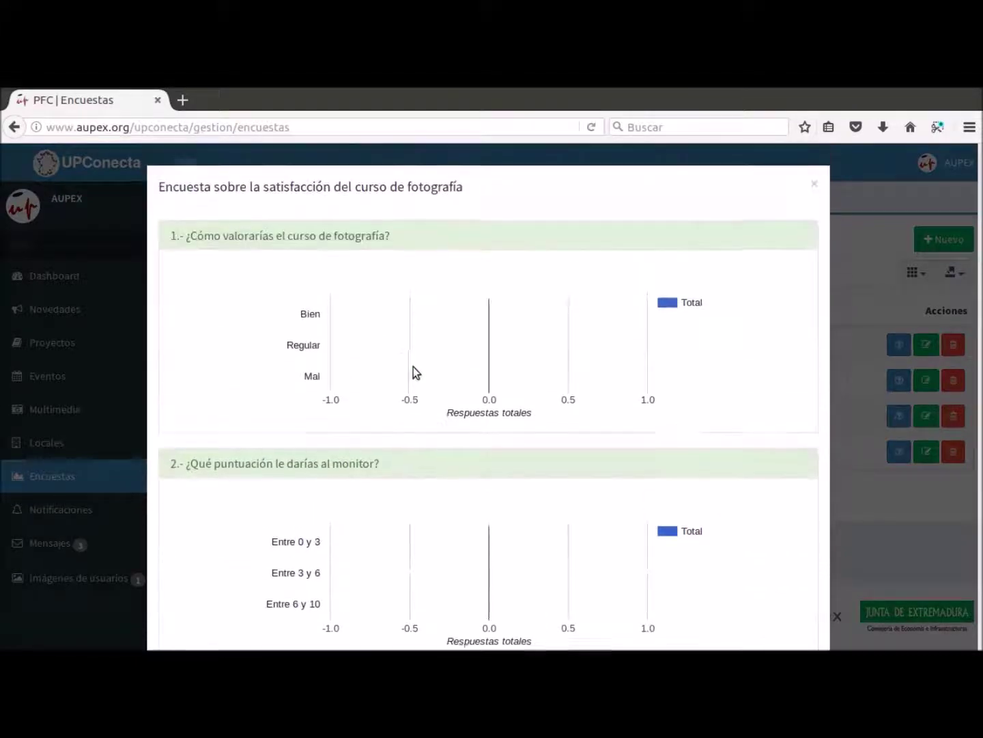
{"action": "scroll", "coordinate": [717, 562], "scroll_direction": "down", "scroll_amount": 3}
{"action": "left_click", "coordinate": [792, 605]}
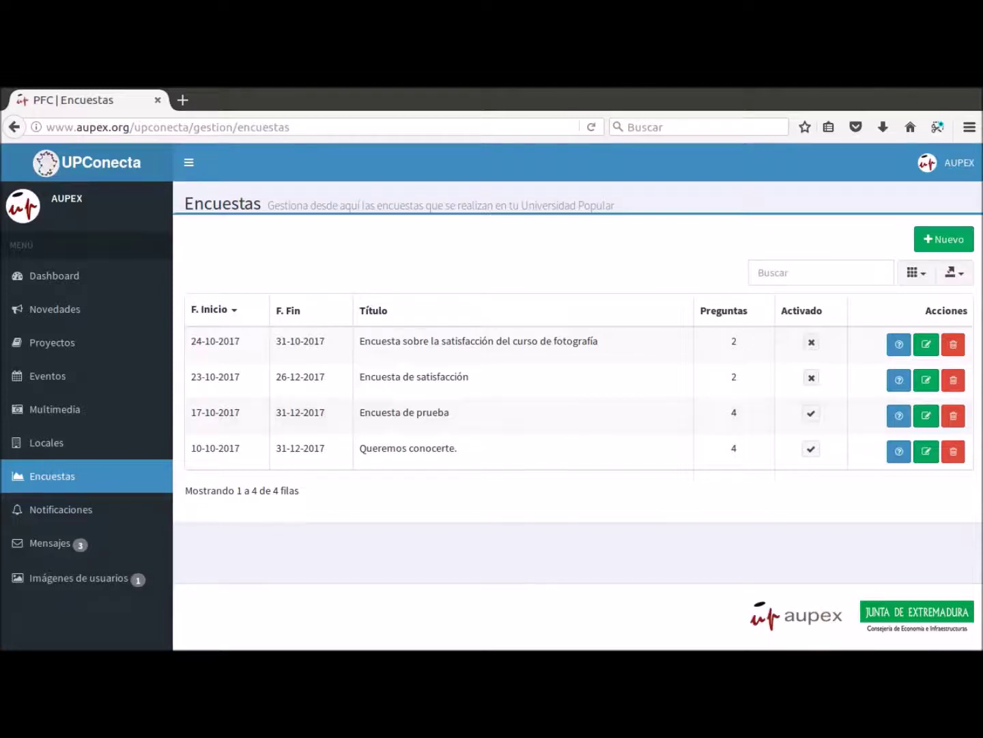
{"action": "left_click", "coordinate": [870, 95]}
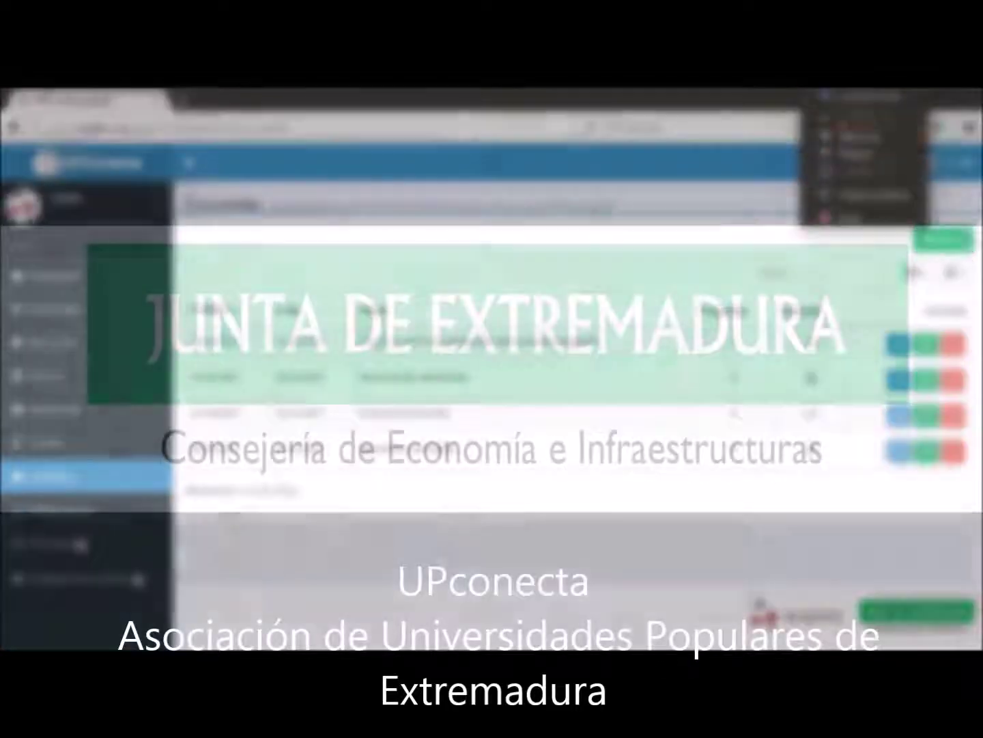